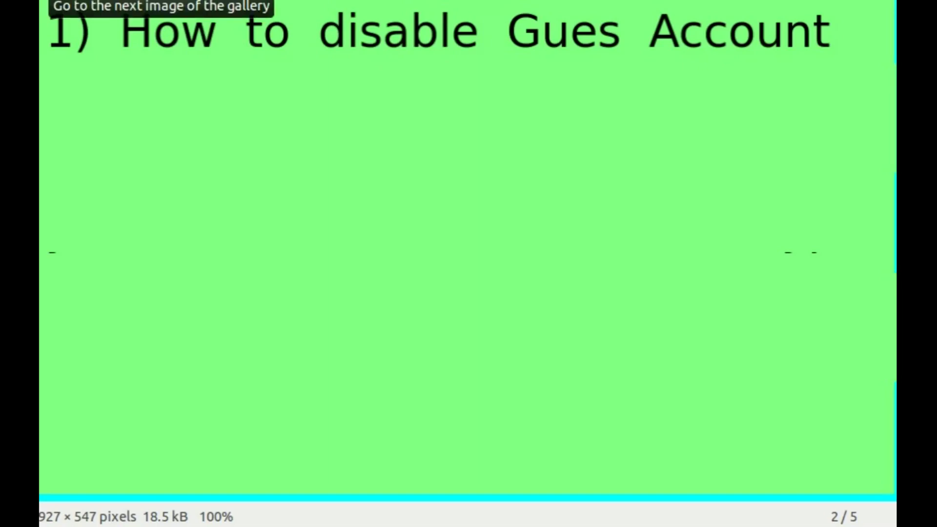
# - Advance the tutorial outline to its final slide, 5 of 5, listing the goals
pyautogui.press('Right')
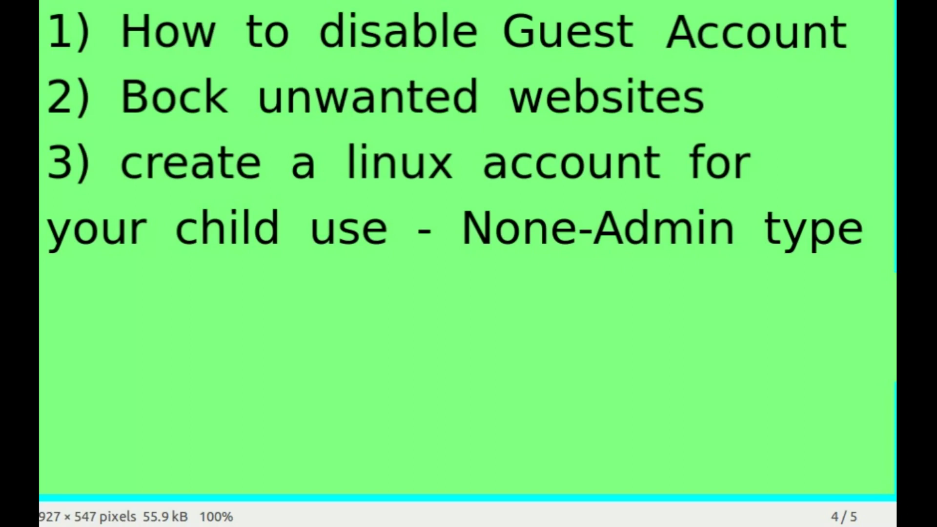
pyautogui.press('Right')
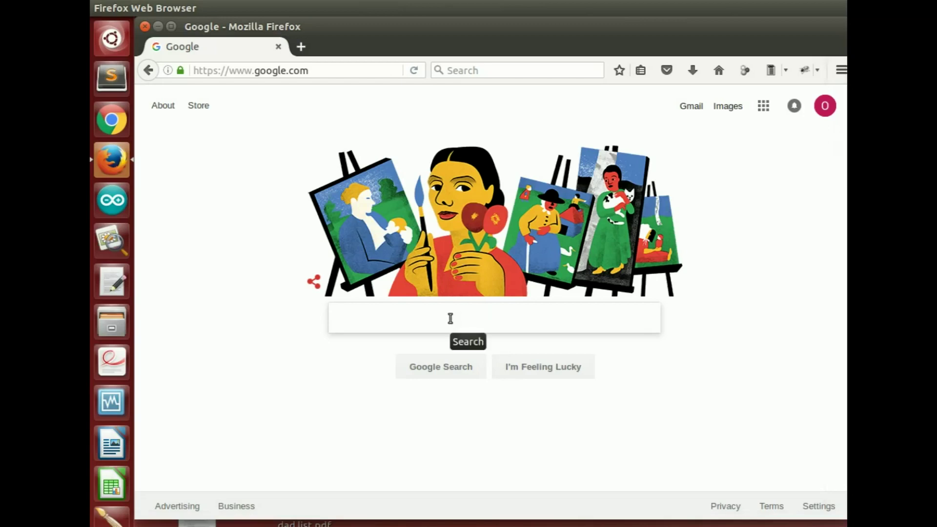
# - Search Google for 'ubuntu disable guest account on start' and open the Ask Ubuntu answer
pyautogui.write('ubuntu disable guest account on start')
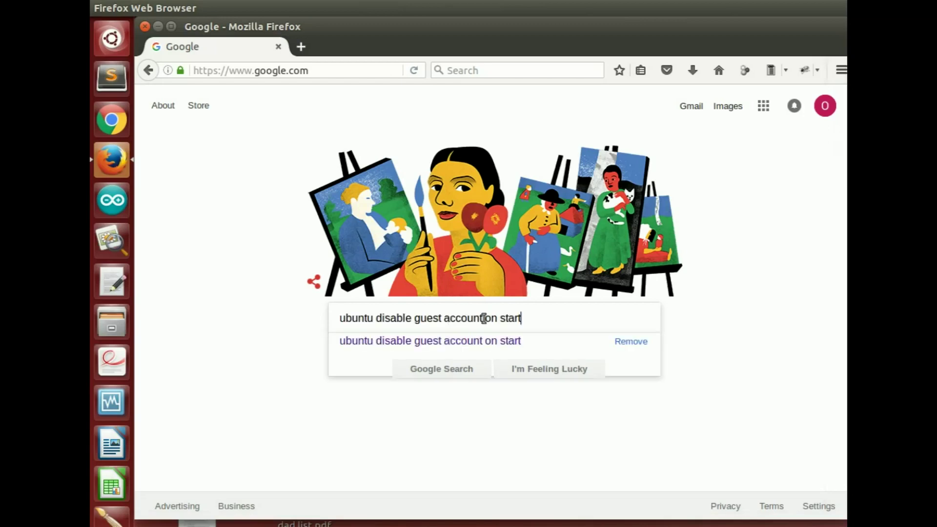
pyautogui.click(562, 343)
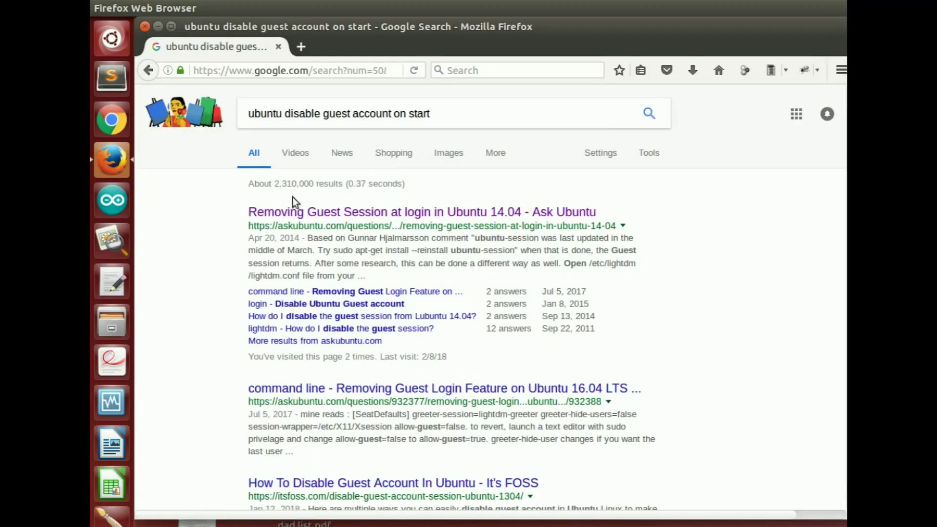
pyautogui.click(365, 215)
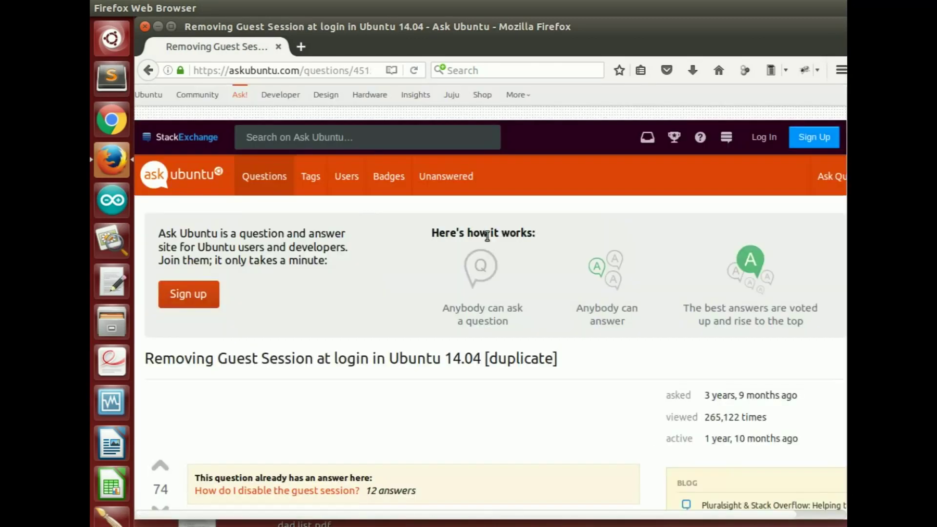
# - Select the sudo -H gedit /etc/lightdm/lightdm.conf command and bring up a terminal
pyautogui.scroll(-7, 365, 218)
pyautogui.scroll(-10, 488, 240)
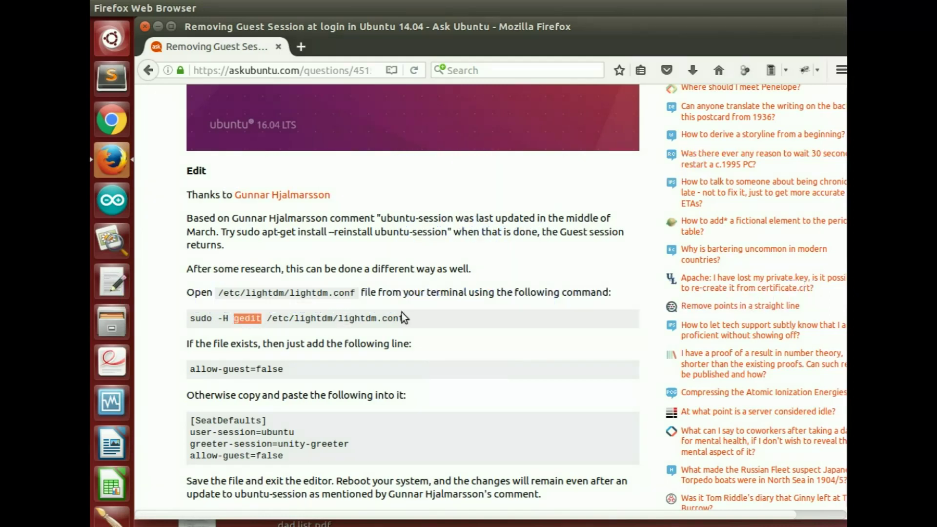
pyautogui.moveTo(410, 318); pyautogui.dragTo(190, 319)
pyautogui.hotkey('ctrl', 'c')
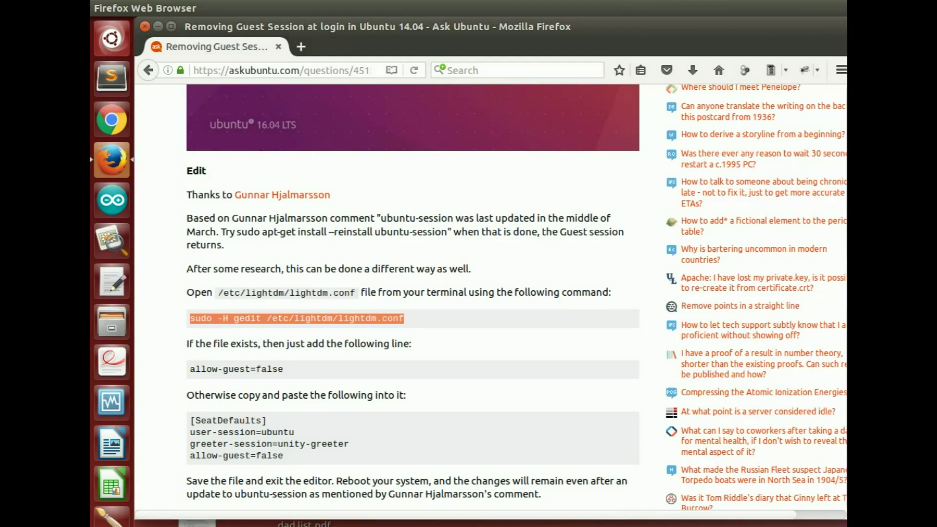
pyautogui.hotkey('ctrl', 'alt', 't')
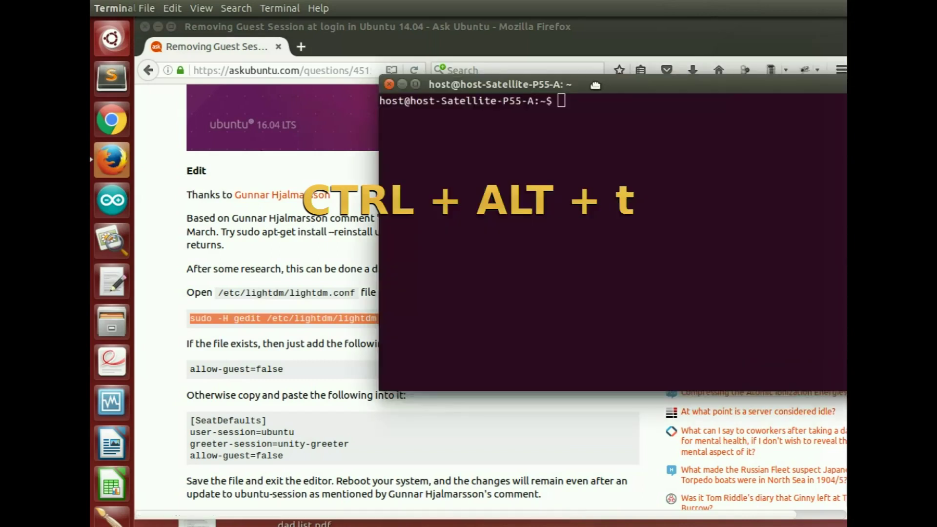
# - Paste and run the sudo -H gedit /etc/lightdm/lightdm.conf command in the terminal
pyautogui.moveTo(595, 85); pyautogui.dragTo(449, 79)
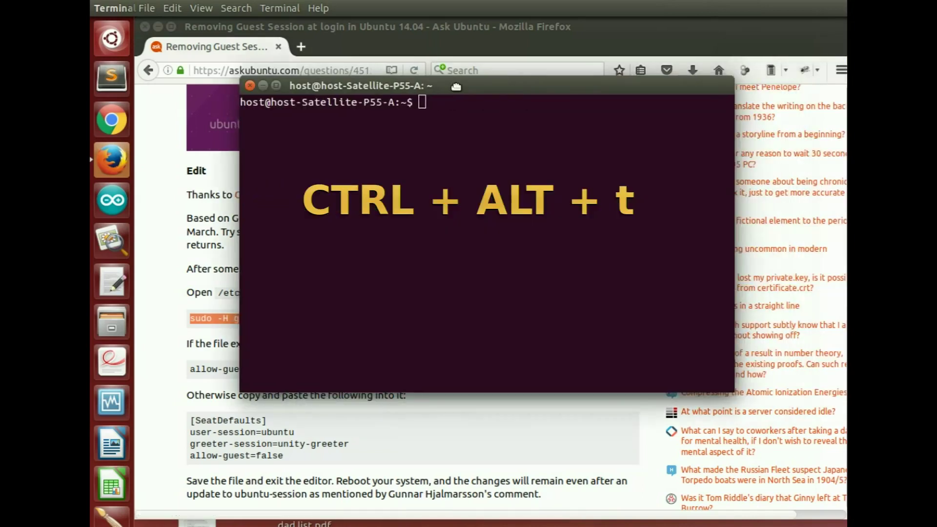
pyautogui.rightClick(445, 98)
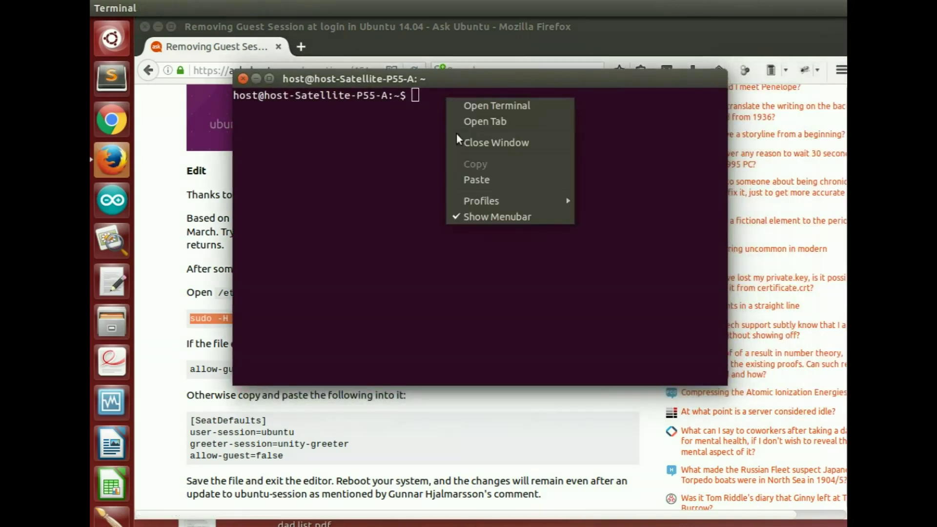
pyautogui.click(496, 180)
pyautogui.press('Return')
pyautogui.press('Return')
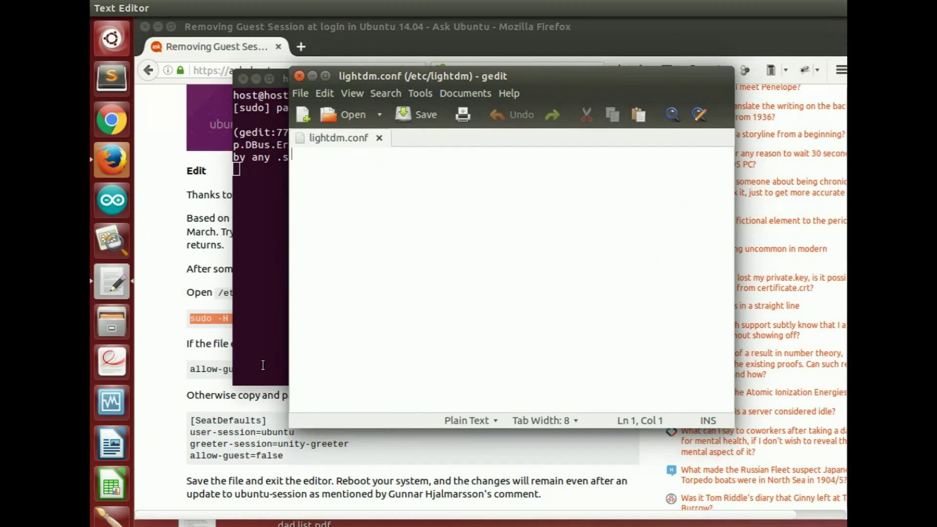
# - Copy the four-line SeatDefaults block with allow-guest=false into lightdm.conf and save it
pyautogui.click(162, 412)
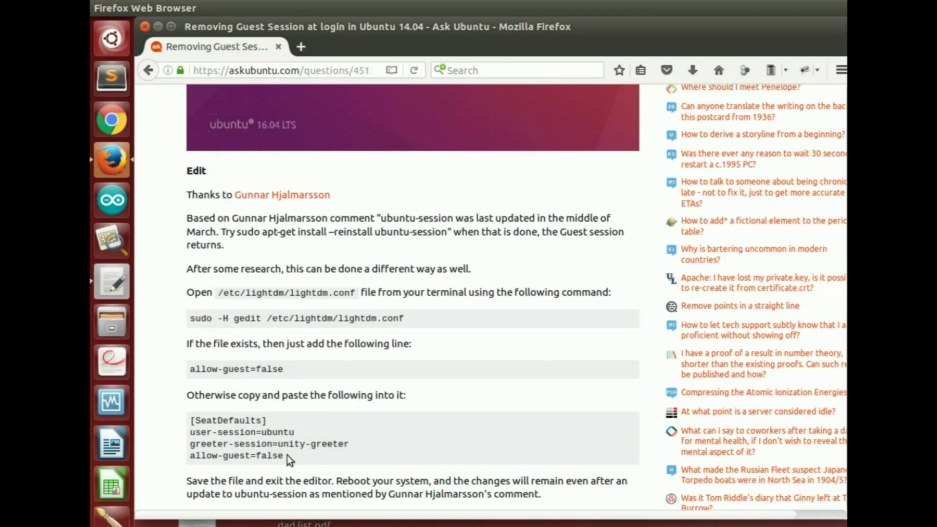
pyautogui.moveTo(287, 456); pyautogui.dragTo(191, 425)
pyautogui.hotkey('ctrl', 'c')
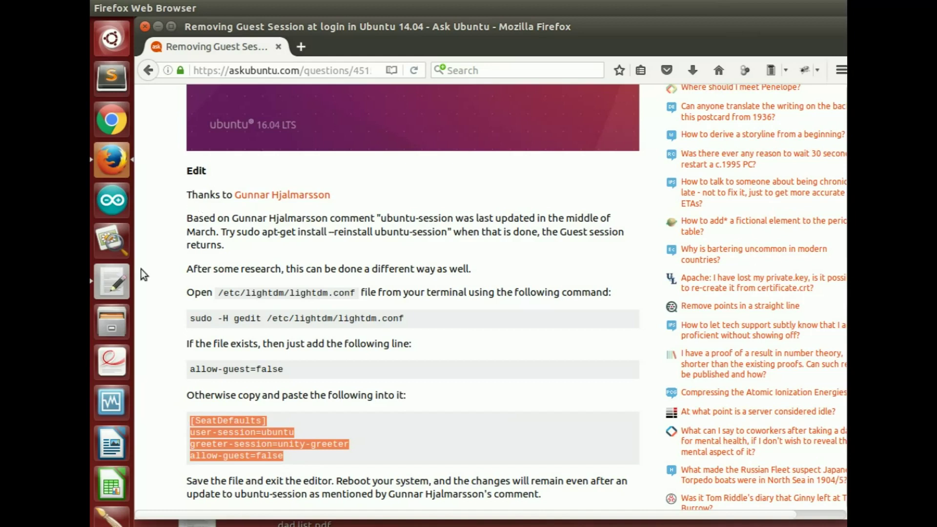
pyautogui.click(114, 282)
pyautogui.hotkey('ctrl', 'v')
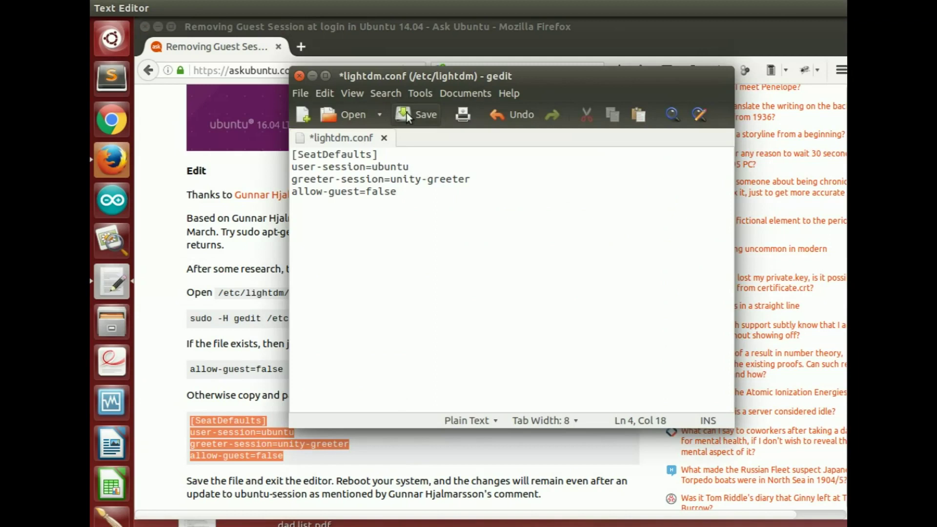
pyautogui.click(426, 118)
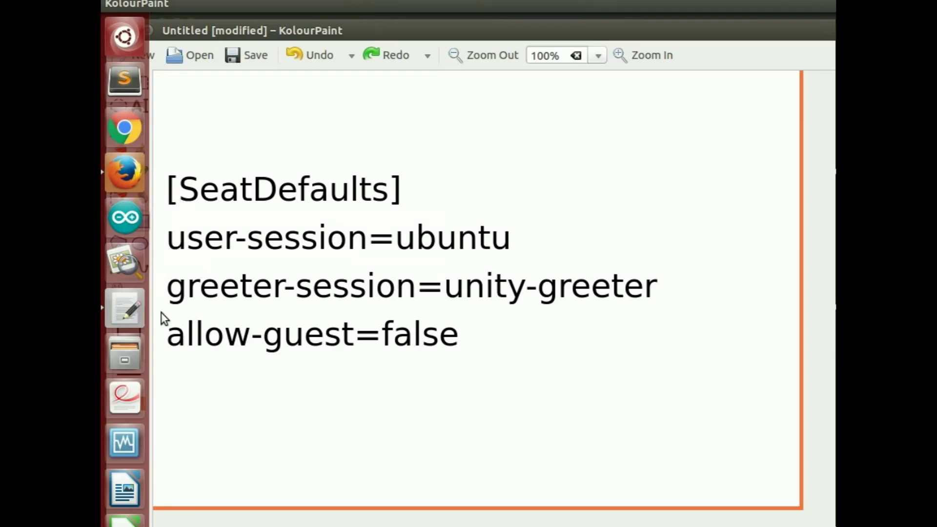
# - Draw a red rectangle around the allow-guest=false line
pyautogui.moveTo(153, 315); pyautogui.dragTo(476, 357)
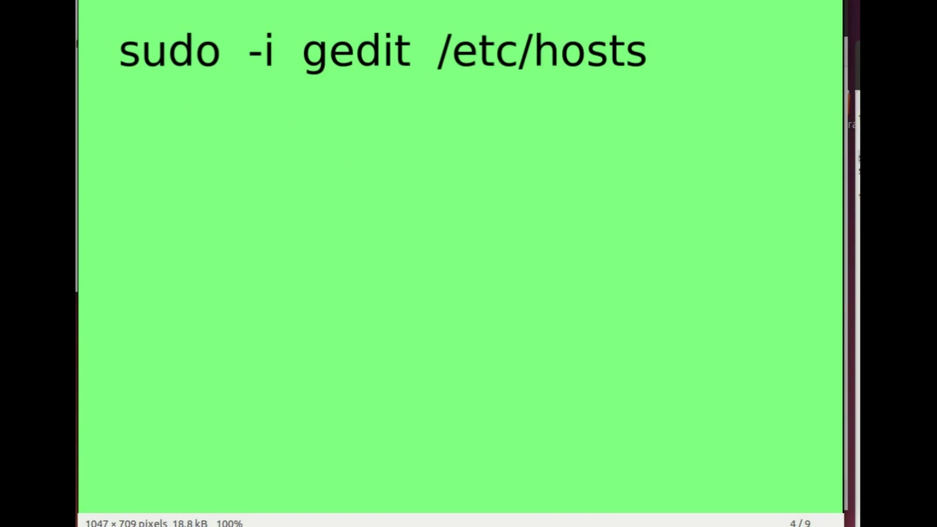
# - Step from slide 3 to slide 9, which maps facebook.com and twitter.com to 127.0.0.1
pyautogui.press('Right')
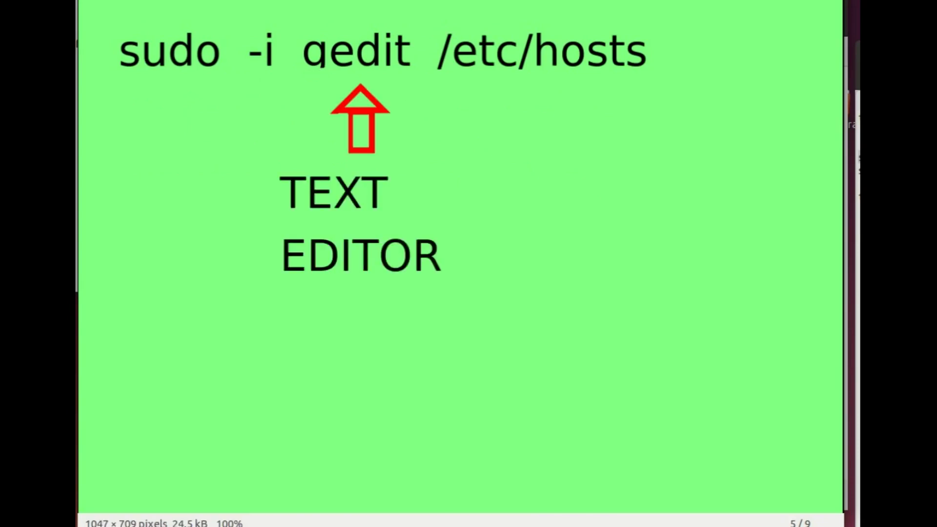
pyautogui.press('Right')
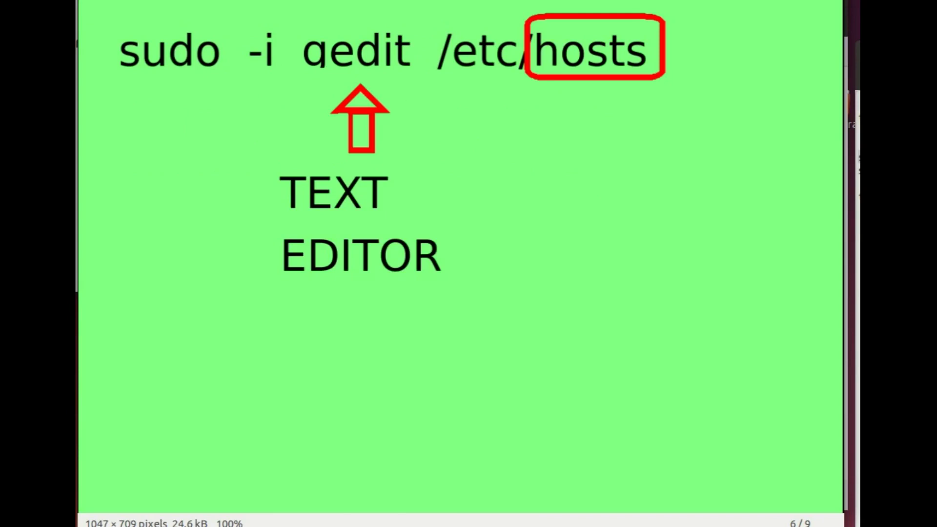
pyautogui.press('Right')
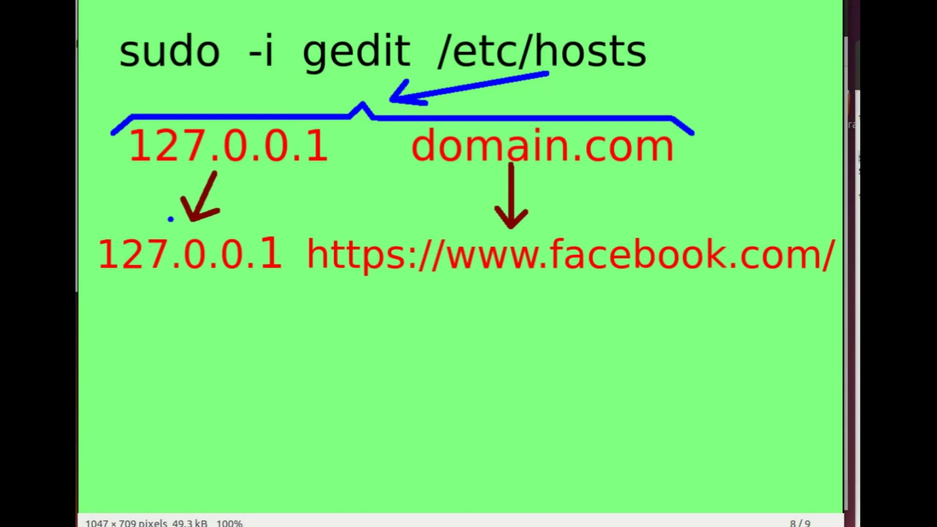
pyautogui.press('Right')
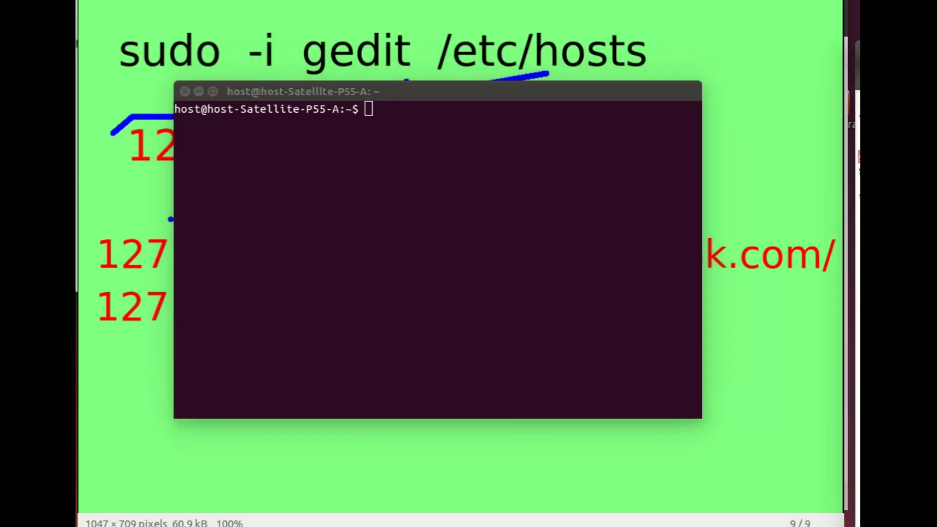
# - Run sudo -i gedit /etc/hosts in the terminal and centre the hosts editor window
pyautogui.rightClick(427, 104)
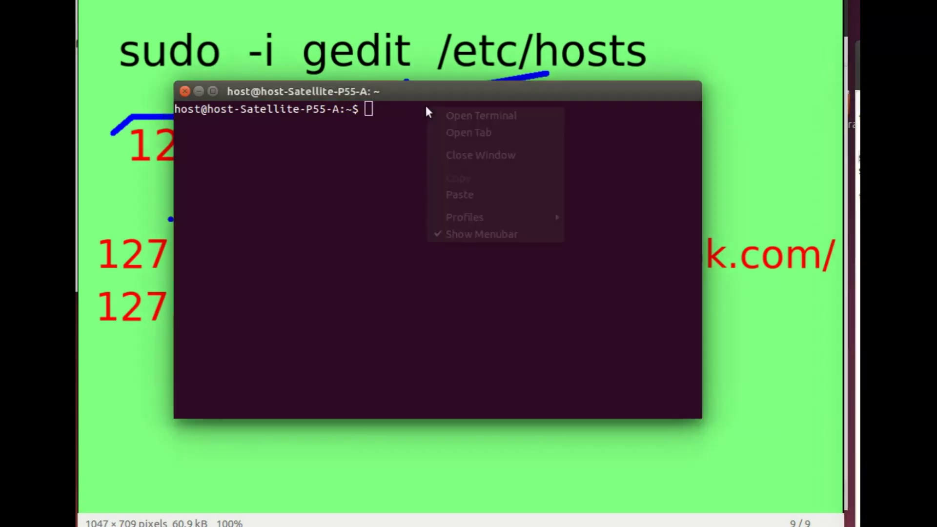
pyautogui.click(469, 192)
pyautogui.press('Return')
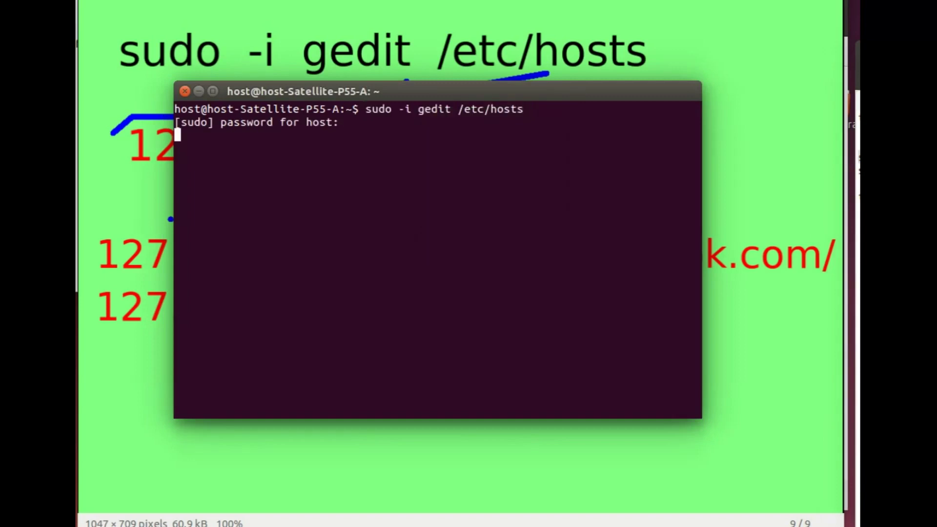
pyautogui.moveTo(161, 344); pyautogui.dragTo(379, 87)
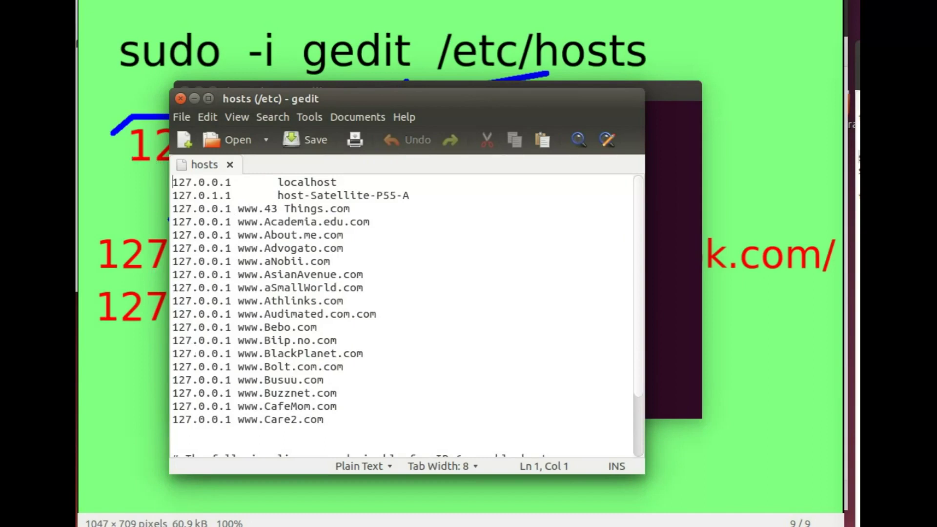
pyautogui.hotkey('alt', 'Tab')
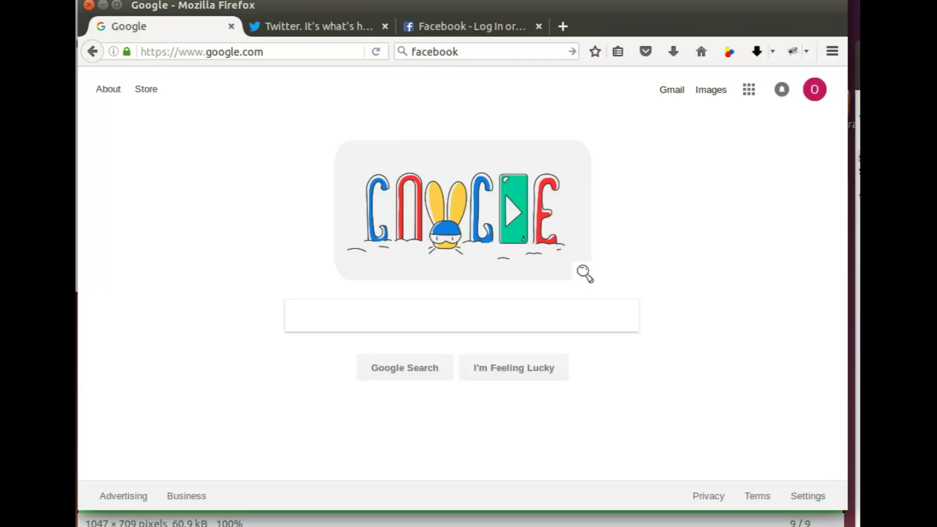
pyautogui.click(307, 27)
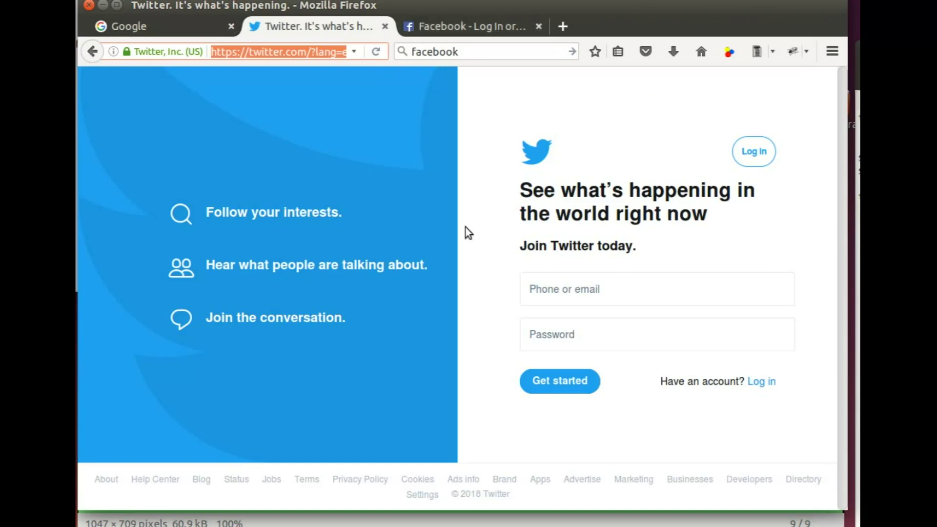
pyautogui.click(309, 52)
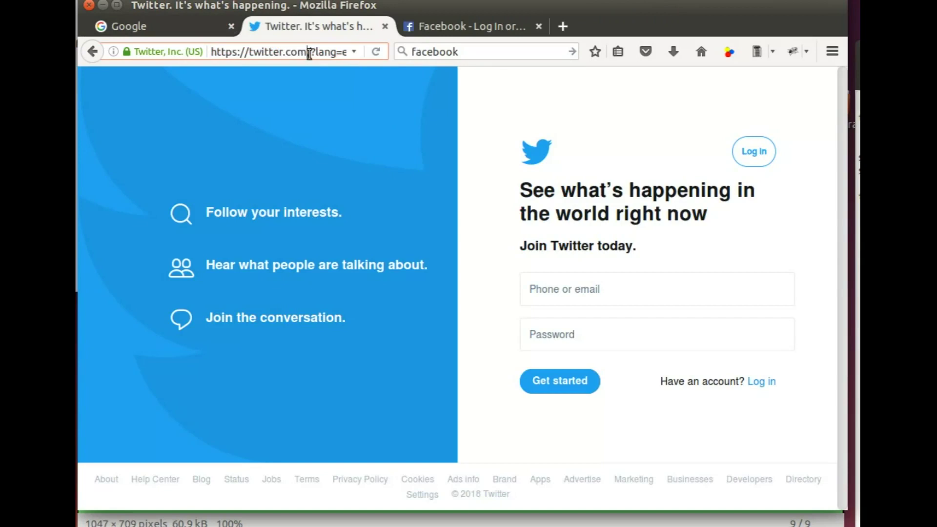
pyautogui.moveTo(312, 52); pyautogui.dragTo(211, 53)
pyautogui.hotkey('ctrl', 'c')
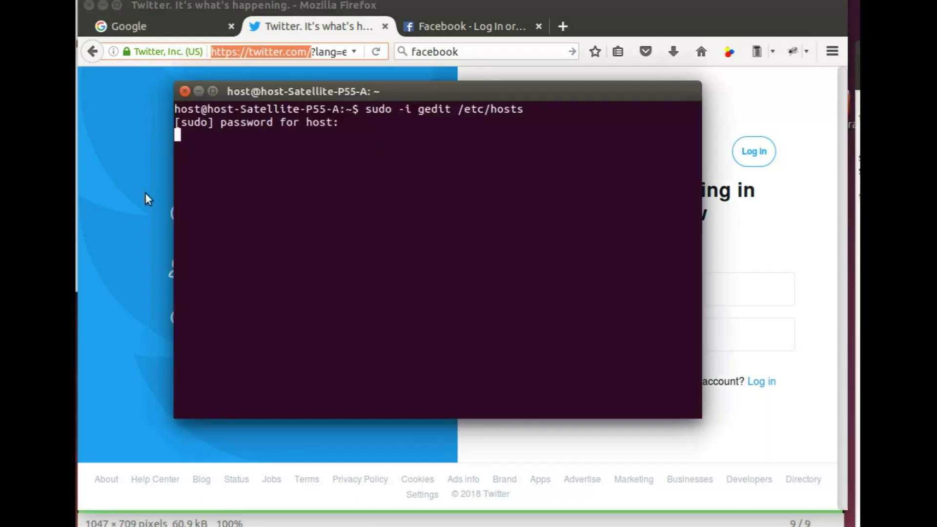
pyautogui.press('Return')
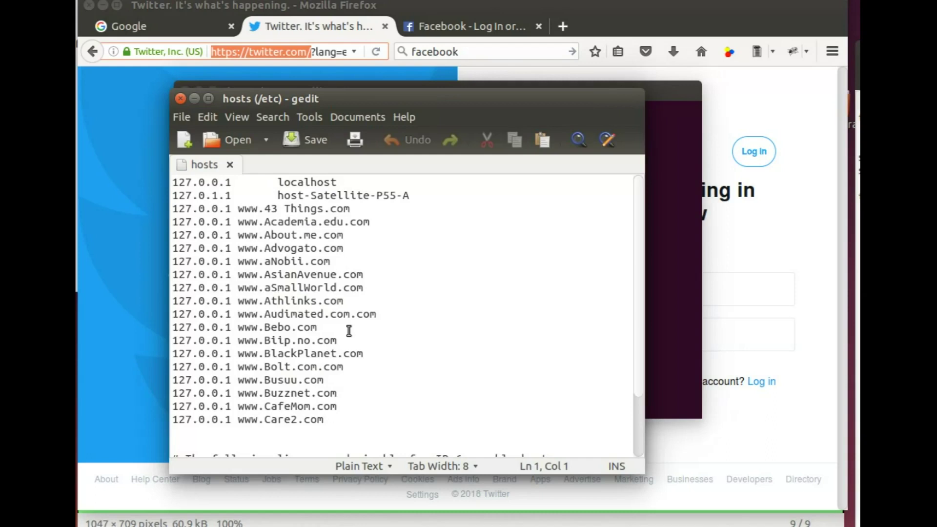
pyautogui.click(351, 421)
pyautogui.press('Return')
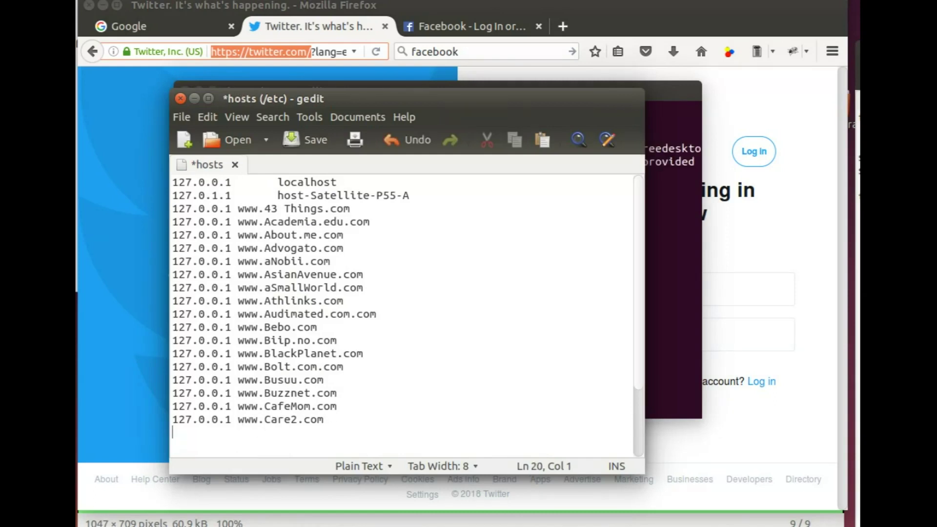
pyautogui.hotkey('ctrl', 'v')
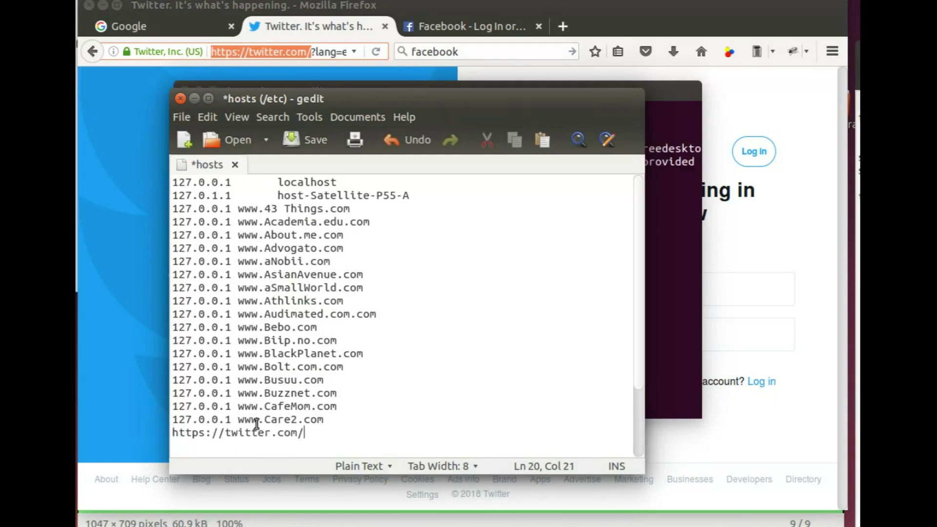
pyautogui.moveTo(232, 419); pyautogui.dragTo(172, 419)
pyautogui.hotkey('ctrl', 'c')
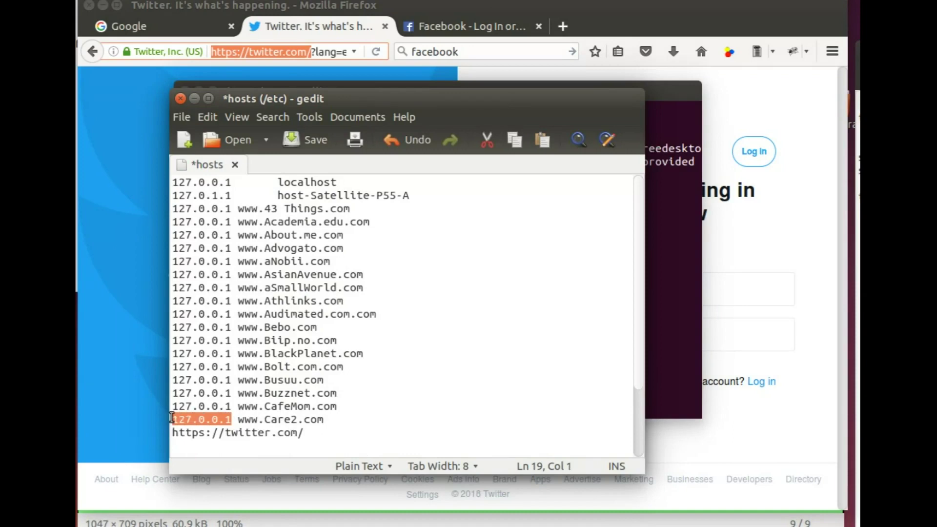
pyautogui.press('Down')
pyautogui.press('Right')
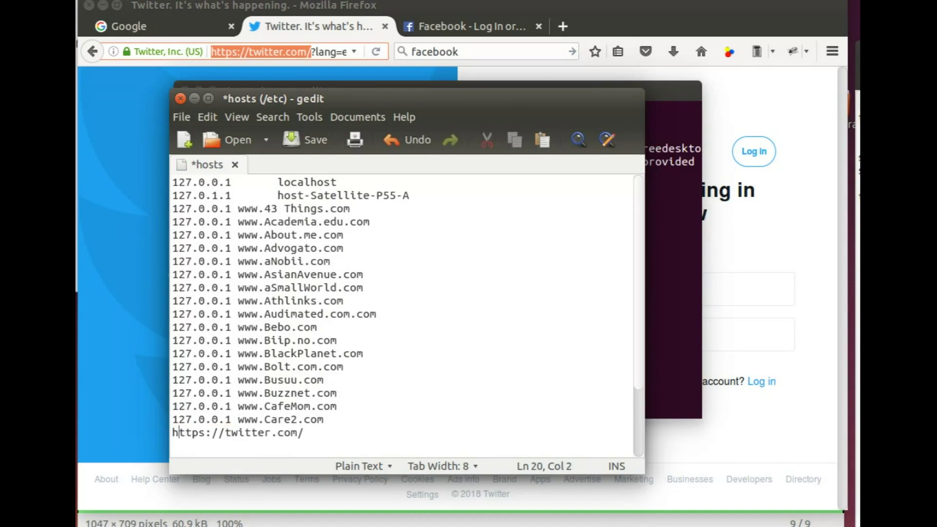
pyautogui.press('Home')
pyautogui.hotkey('ctrl', 'v')
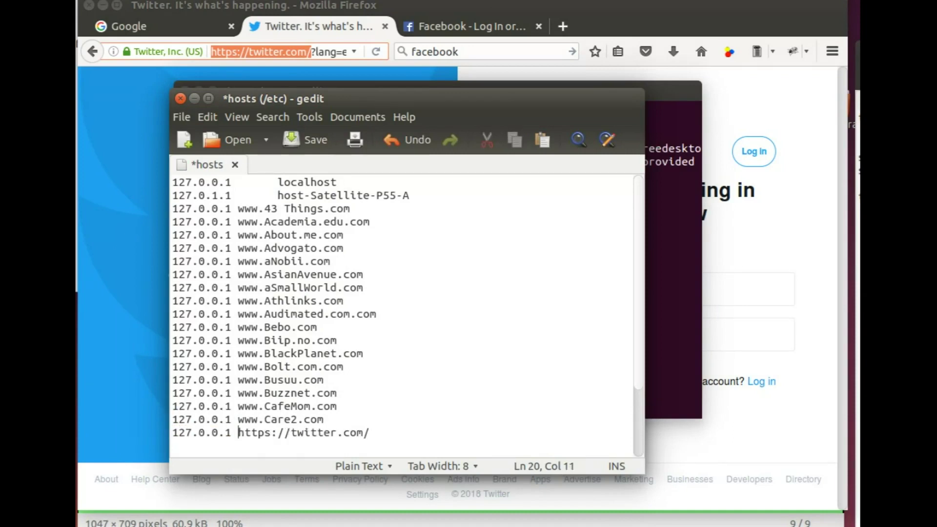
pyautogui.click(325, 147)
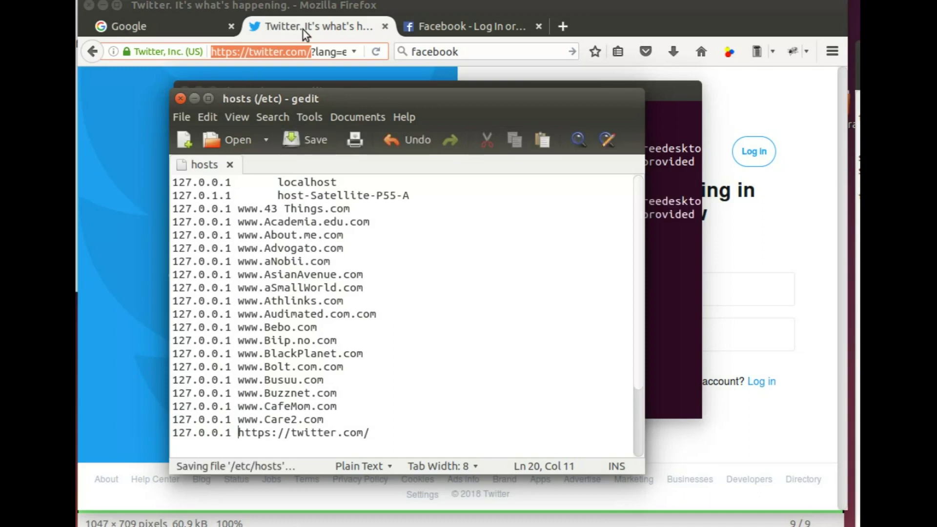
# - Reload the Twitter page in Firefox to test the block
pyautogui.click(312, 52)
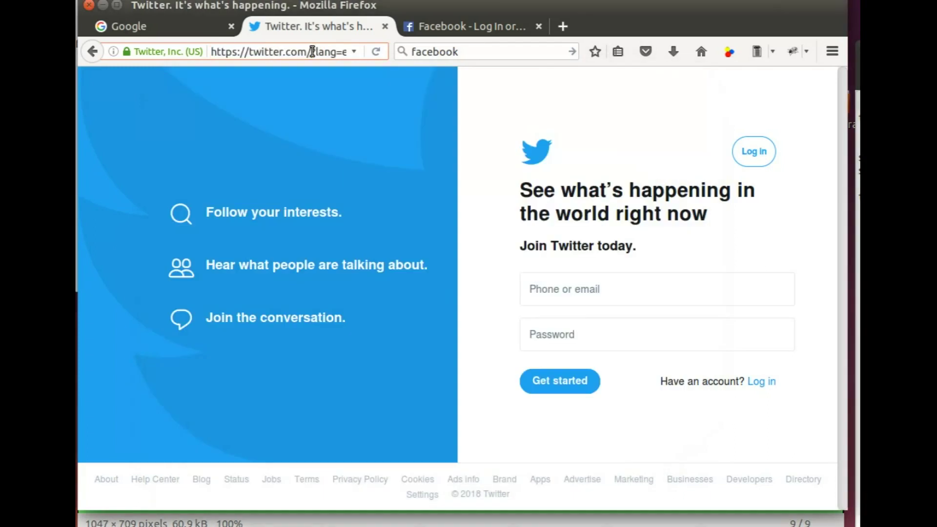
pyautogui.click(376, 51)
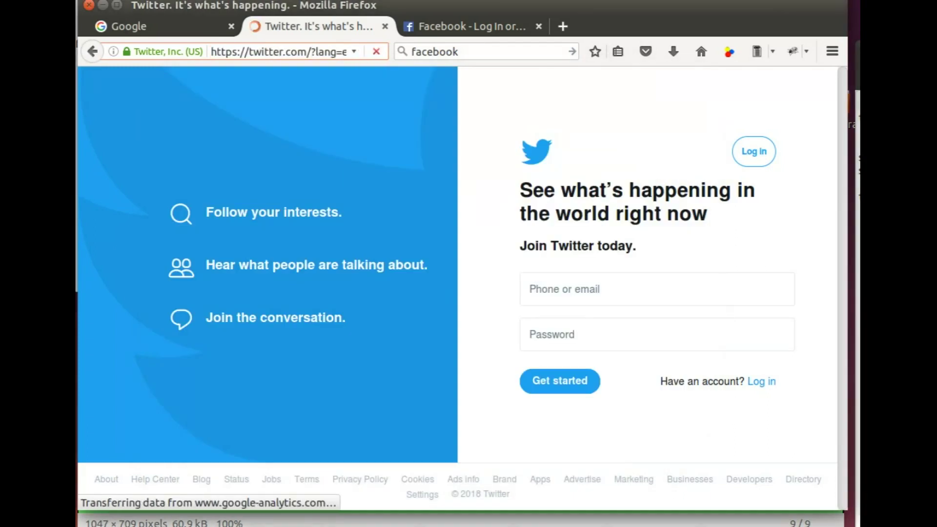
pyautogui.click(419, 26)
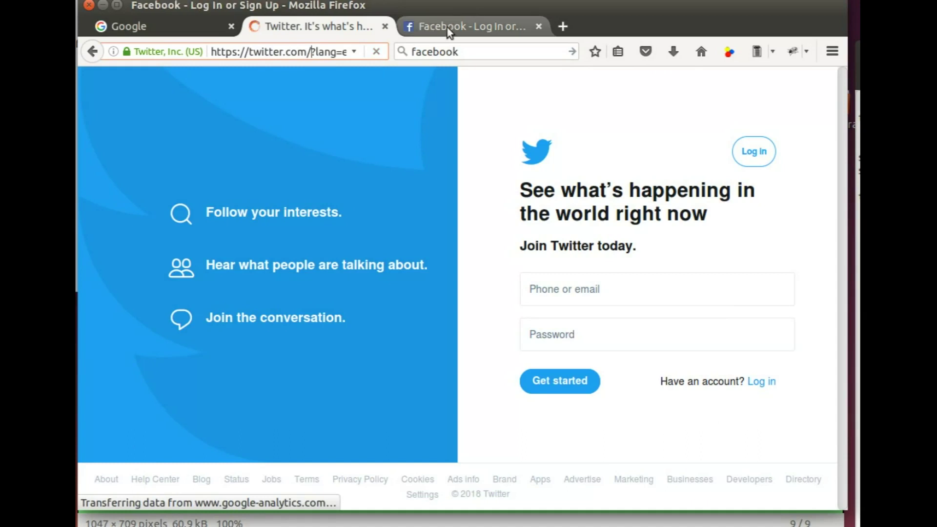
pyautogui.click(337, 33)
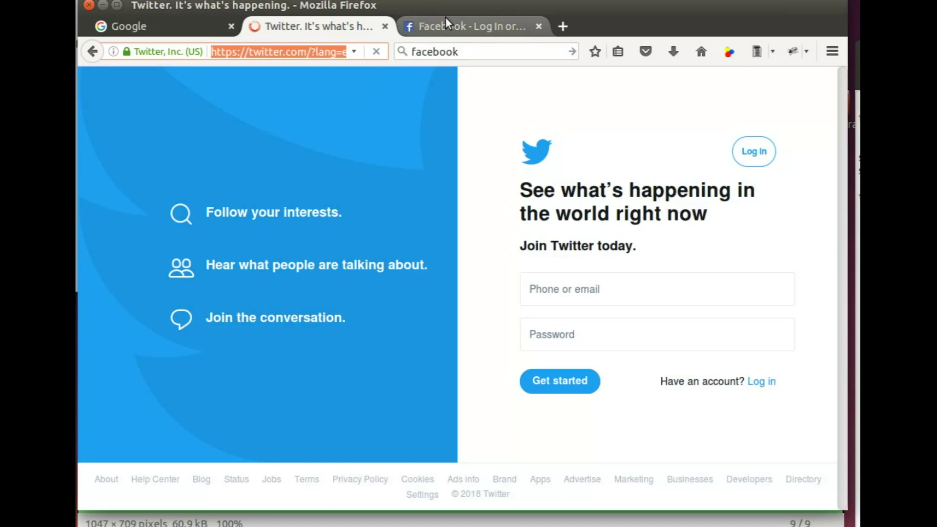
pyautogui.click(456, 26)
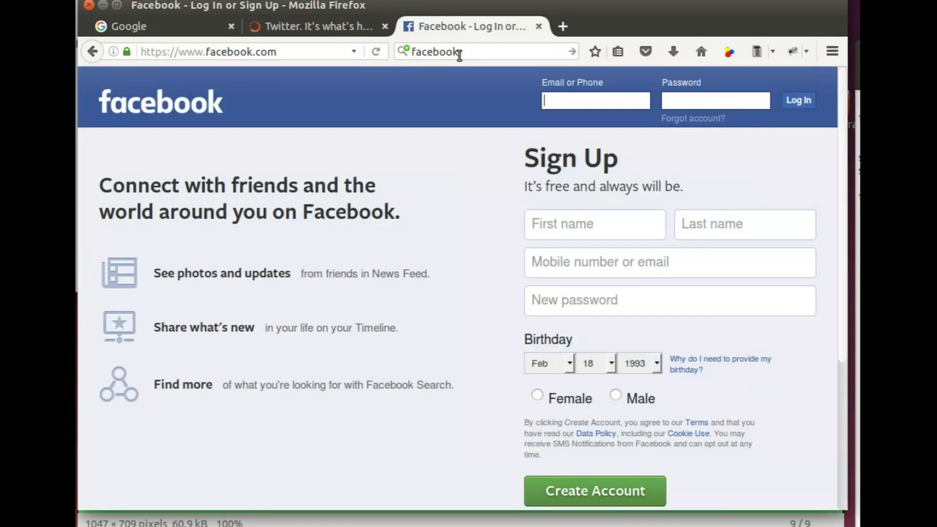
pyautogui.click(459, 52)
pyautogui.press('Return')
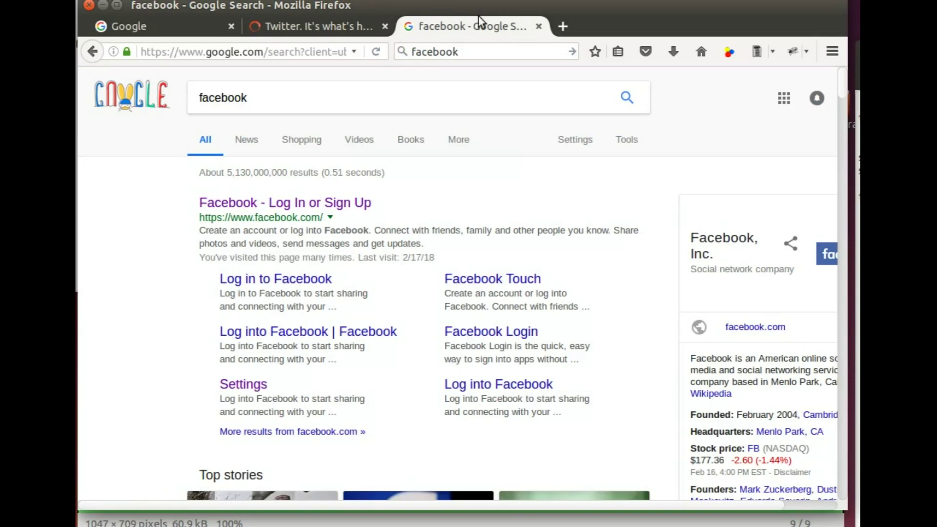
pyautogui.doubleClick(267, 50)
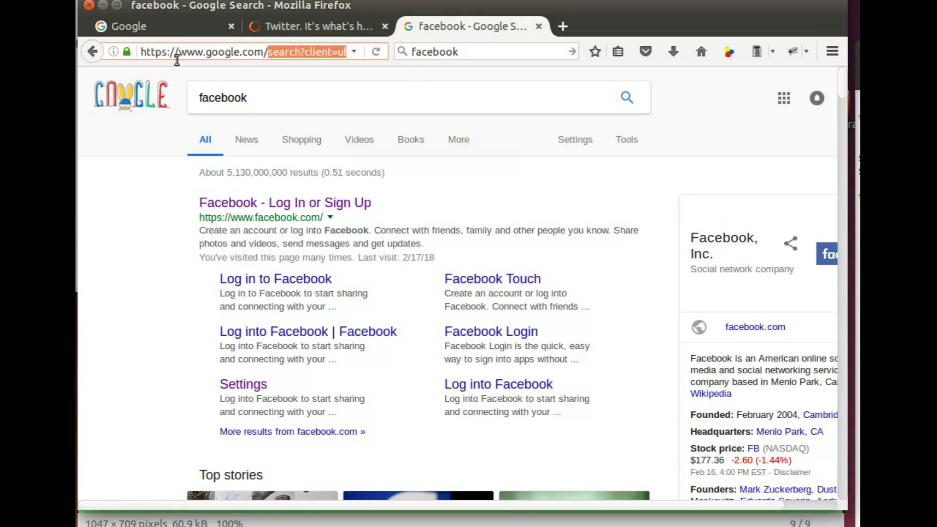
pyautogui.moveTo(268, 51); pyautogui.dragTo(141, 51)
pyautogui.hotkey('ctrl', 'c')
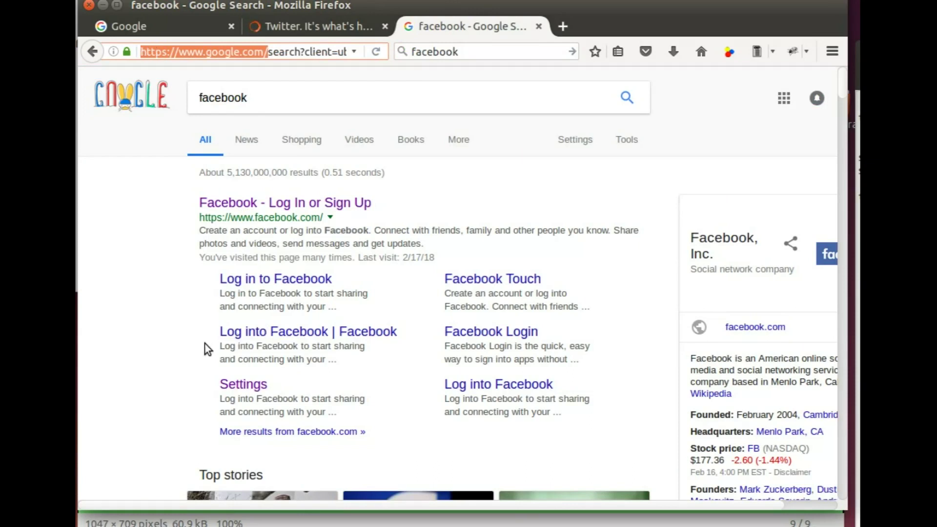
pyautogui.hotkey('alt', 'Tab')
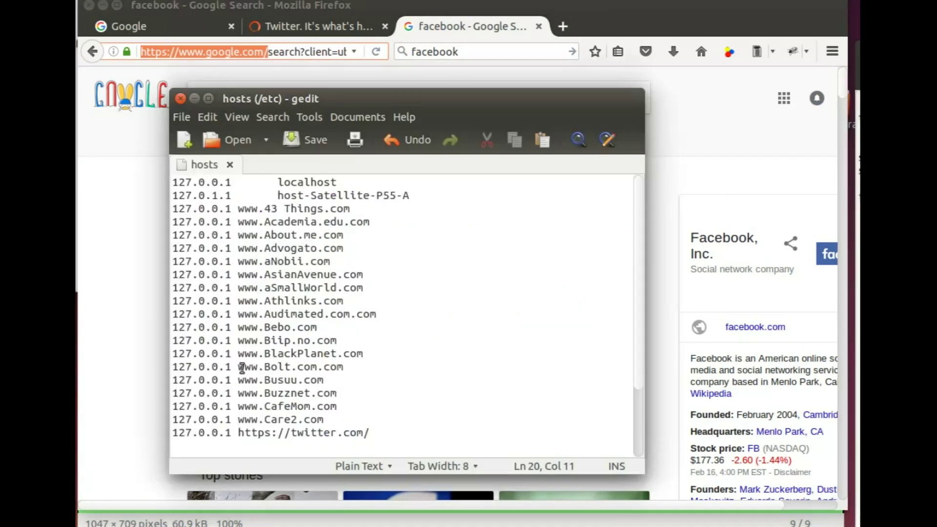
pyautogui.click(384, 433)
pyautogui.press('Return')
pyautogui.hotkey('ctrl', 'v')
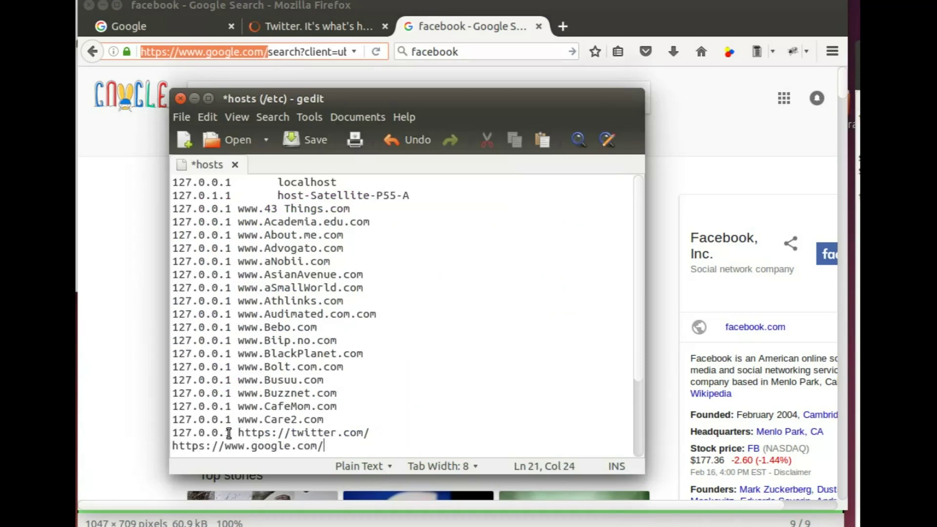
pyautogui.moveTo(230, 433); pyautogui.dragTo(169, 433)
pyautogui.hotkey('ctrl', 'c')
pyautogui.press('Down')
pyautogui.press('Left')
pyautogui.press('Left')
pyautogui.press('Left')
pyautogui.press('Left')
pyautogui.press('Left')
pyautogui.press('Left')
pyautogui.press('Left')
pyautogui.press('Left')
pyautogui.press('Left')
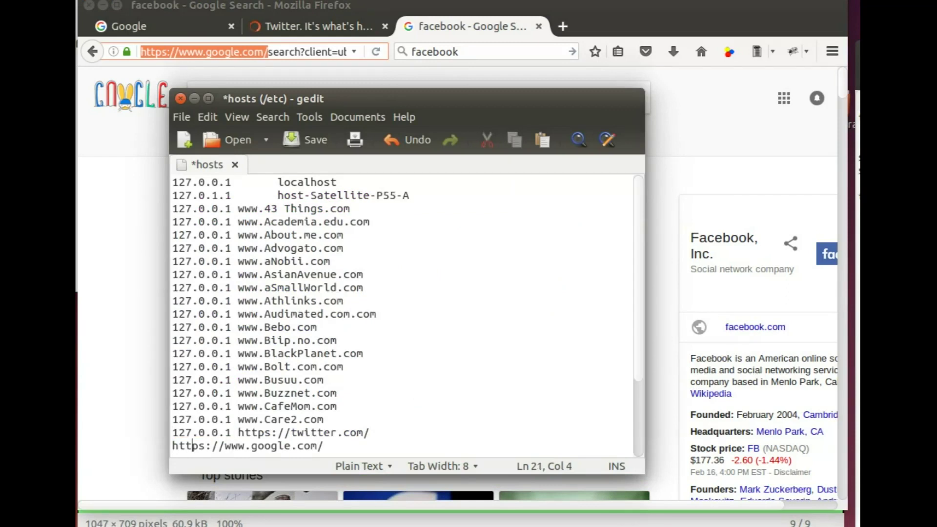
pyautogui.press('Right')
pyautogui.hotkey('ctrl', 'v')
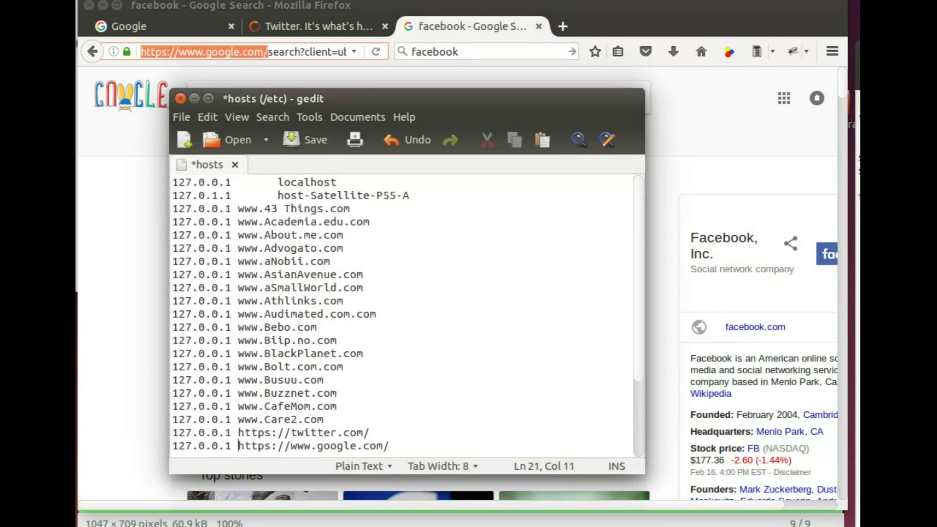
pyautogui.hotkey('ctrl', 's')
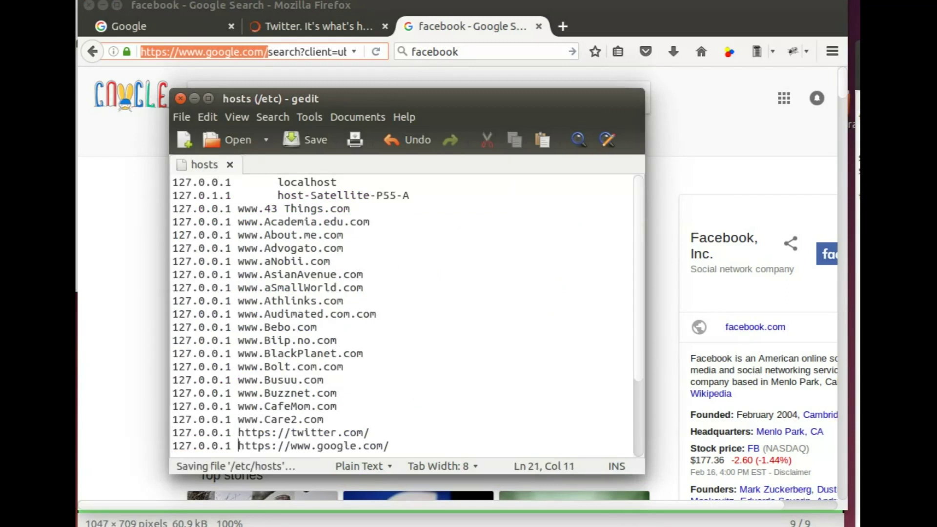
pyautogui.click(180, 99)
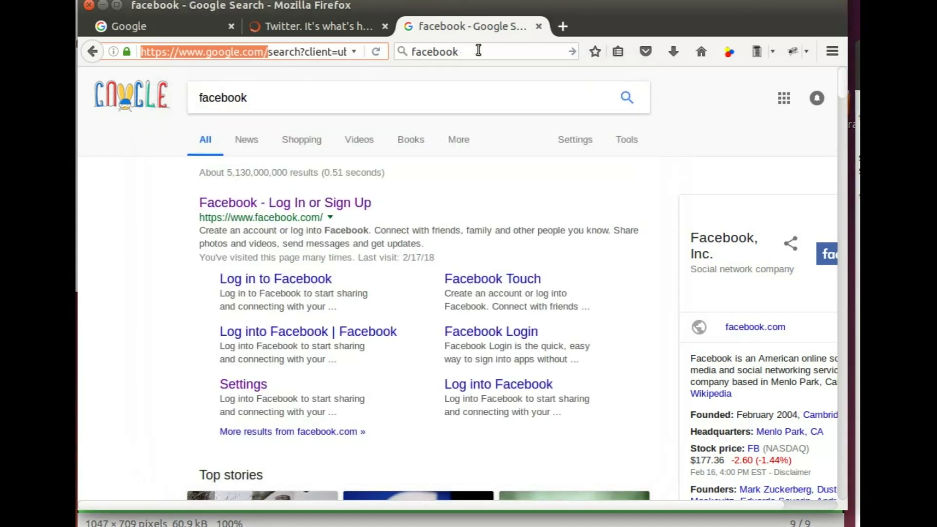
# - Open the 'Facebook - Log In or Sign Up' search result
pyautogui.click(262, 202)
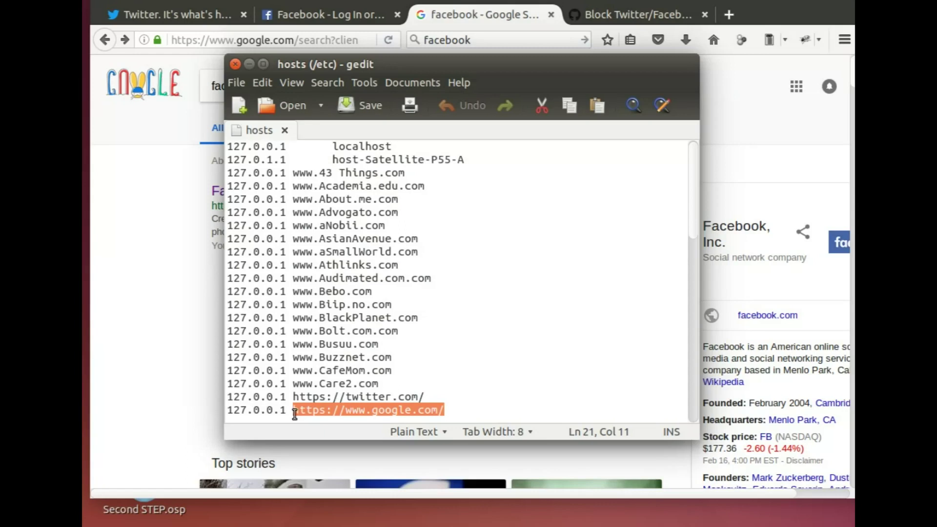
pyautogui.write('www.facebook.com')
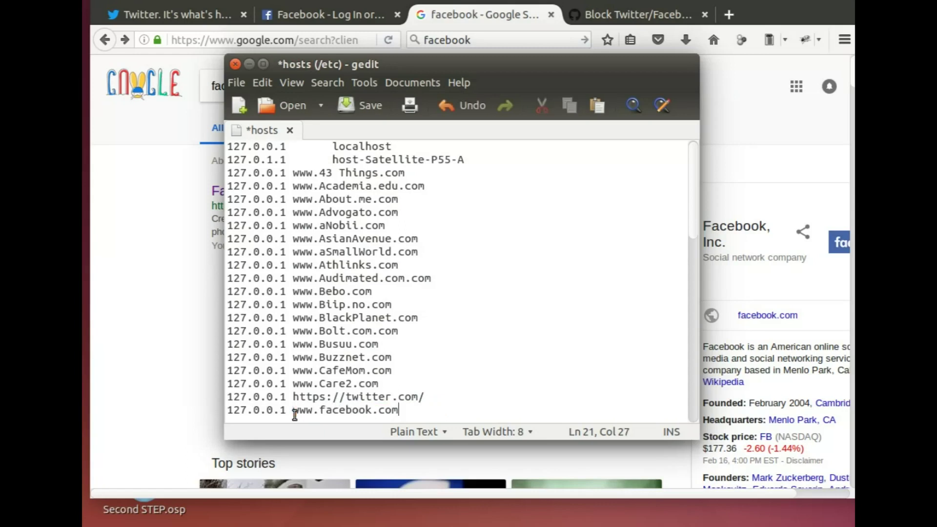
pyautogui.click(363, 110)
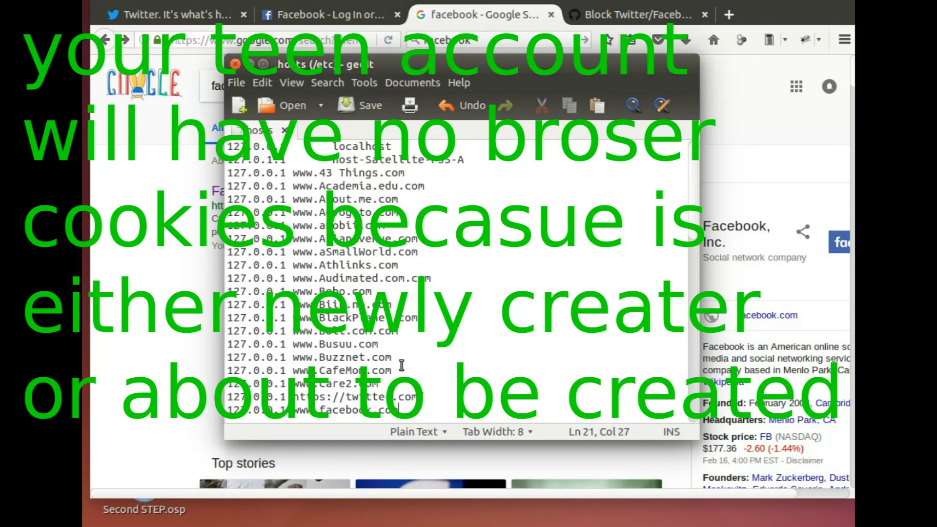
pyautogui.click(360, 105)
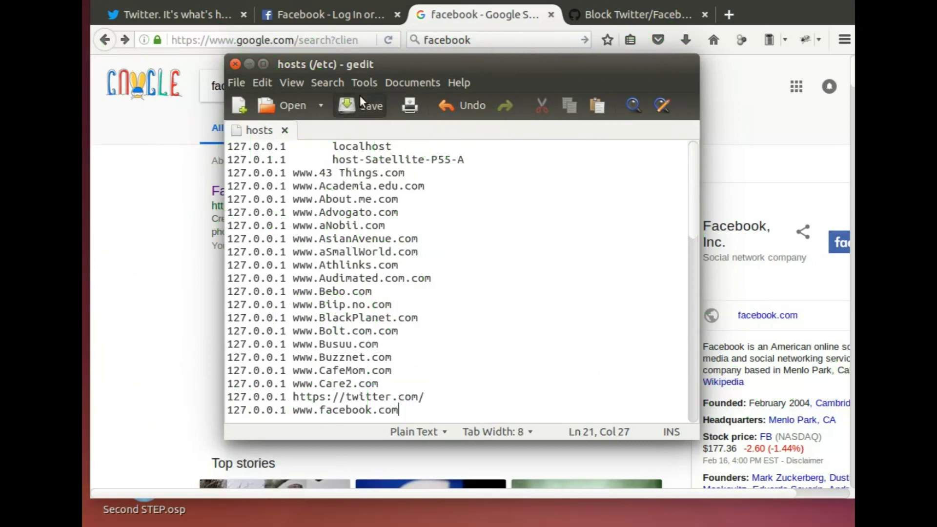
# - Close gedit and open the Facebook search result in Firefox to confirm it cannot connect
pyautogui.click(235, 64)
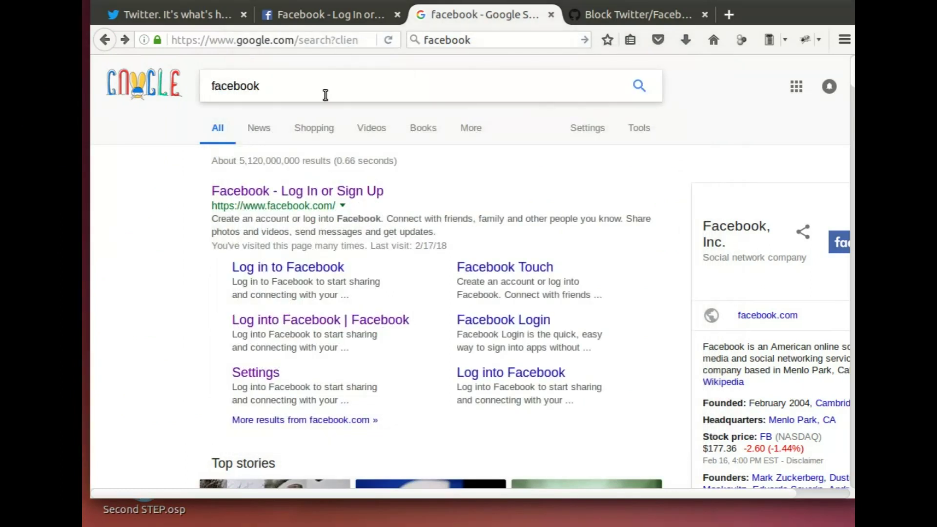
pyautogui.click(297, 191)
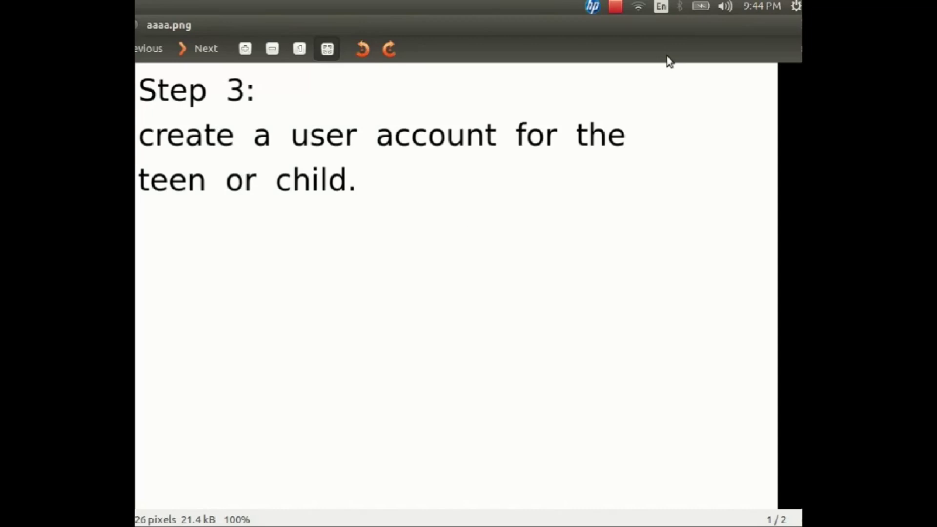
# - Launch System Settings from the top-panel gear menu and go to User Accounts
pyautogui.click(797, 7)
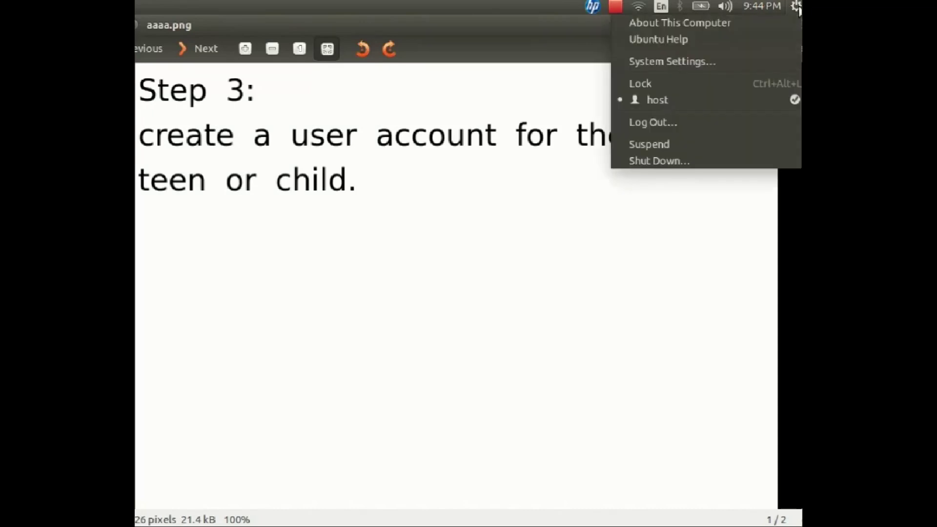
pyautogui.click(753, 59)
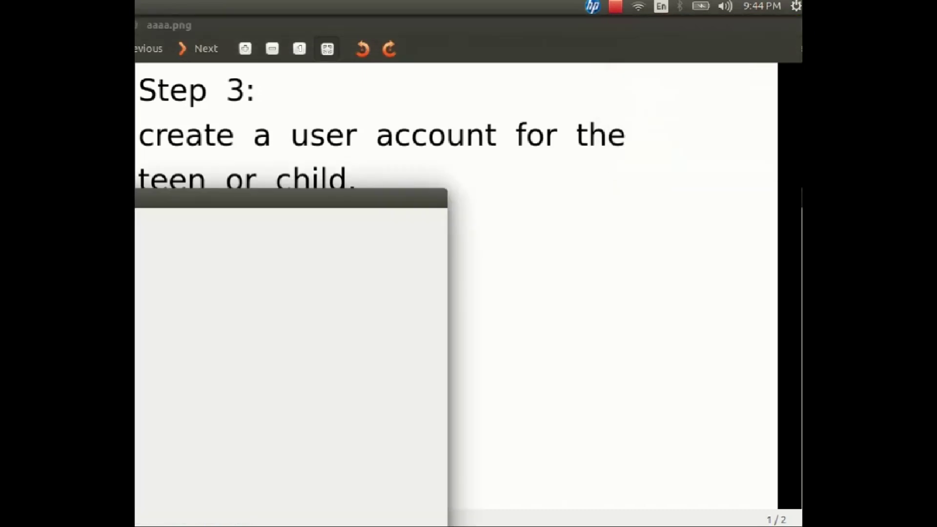
pyautogui.moveTo(156, 203); pyautogui.dragTo(481, 33)
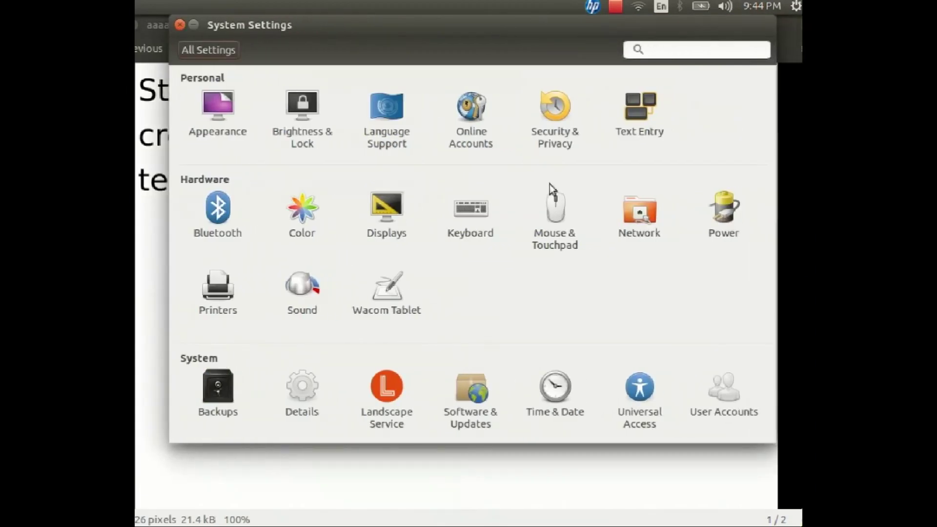
pyautogui.click(712, 404)
pyautogui.hotkey('alt', 'Tab')
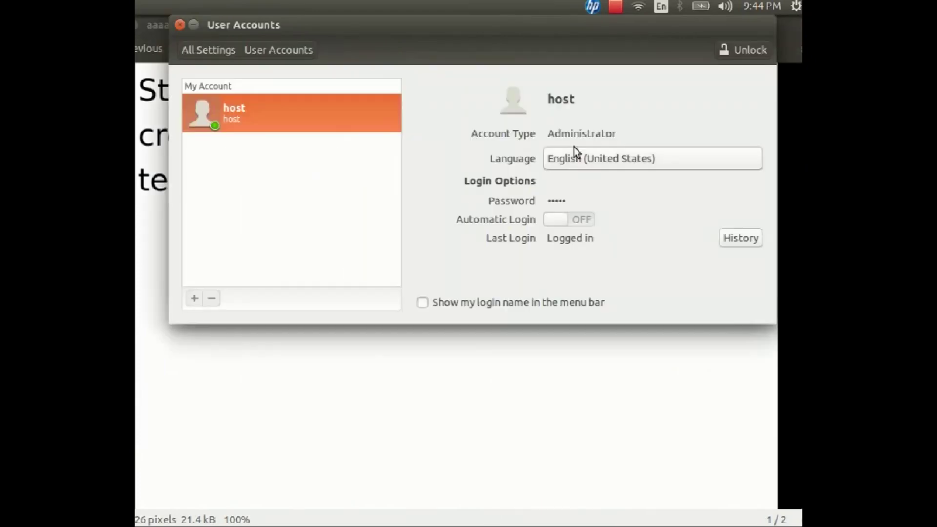
# - Unlock the User Accounts panel with the administrator password
pyautogui.click(742, 53)
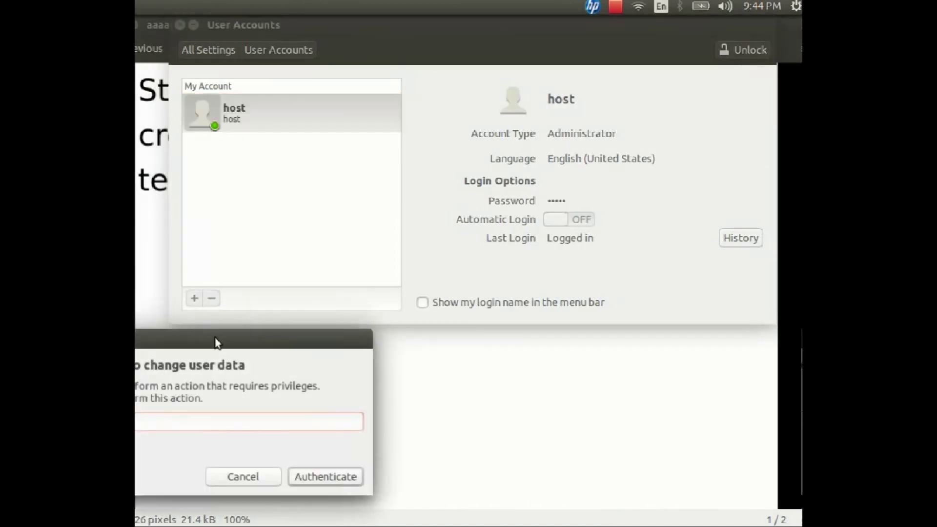
pyautogui.moveTo(218, 343); pyautogui.dragTo(429, 225)
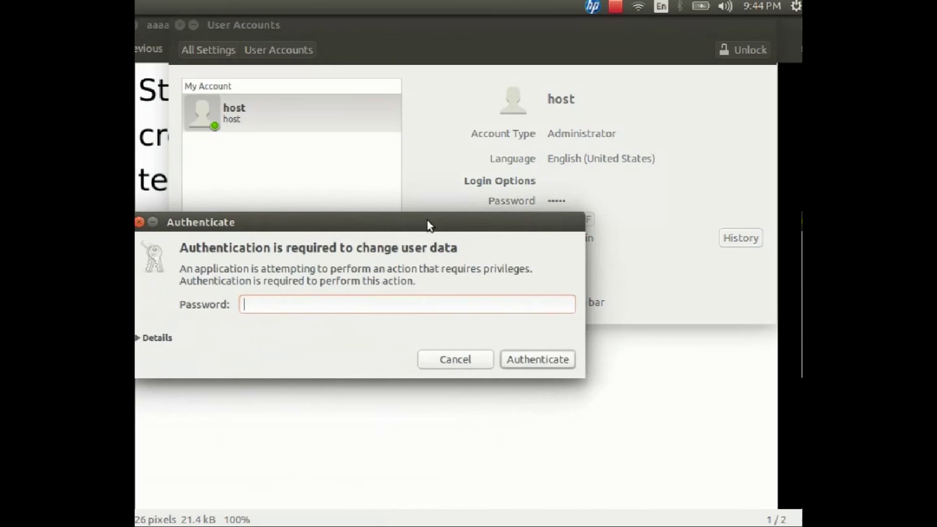
pyautogui.write('*****')
pyautogui.press('Return')
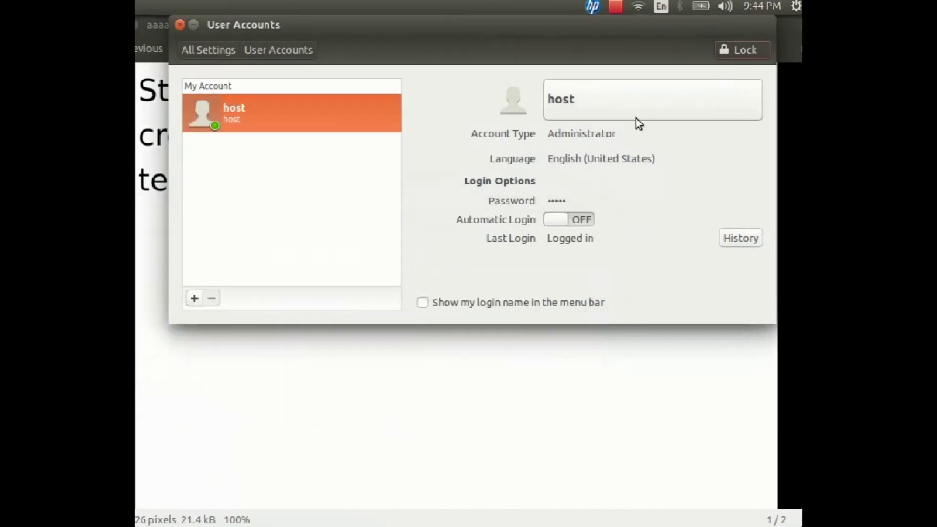
# - Add a new Standard account using the child's full name
pyautogui.click(194, 298)
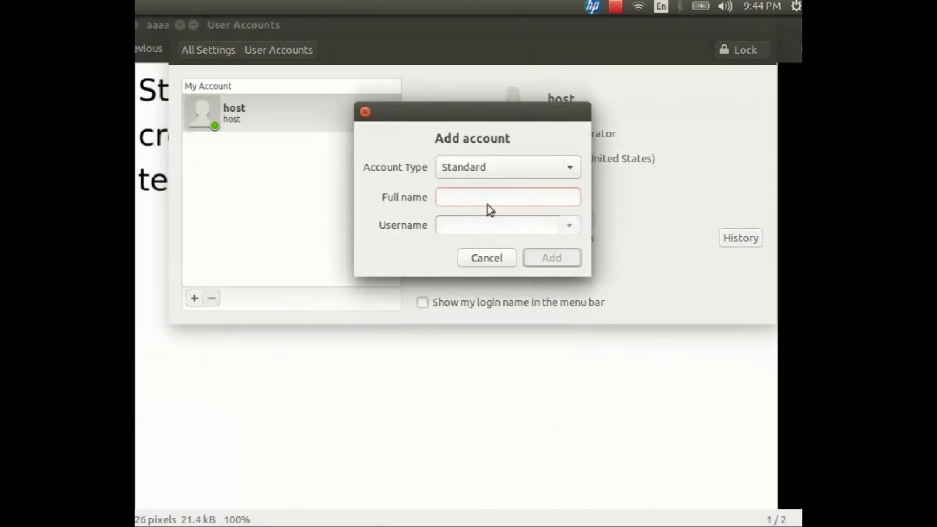
pyautogui.write('jo')
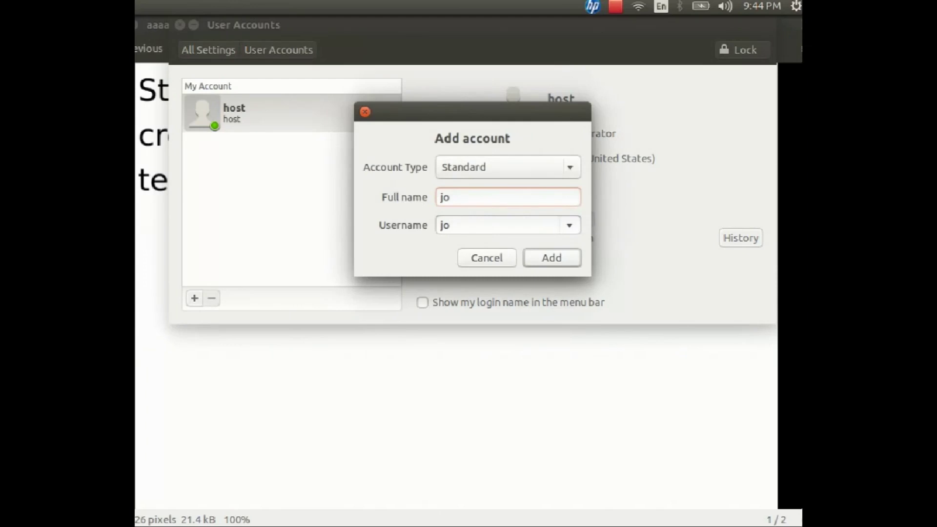
pyautogui.write('hanna')
pyautogui.click(553, 263)
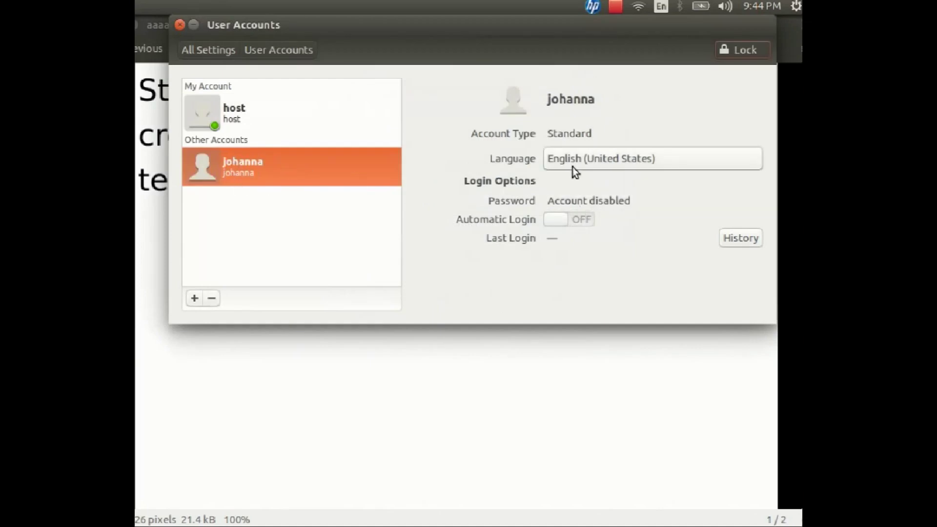
# - Enter and confirm a new password for the child's account, check it with Show password, and apply it
pyautogui.click(596, 202)
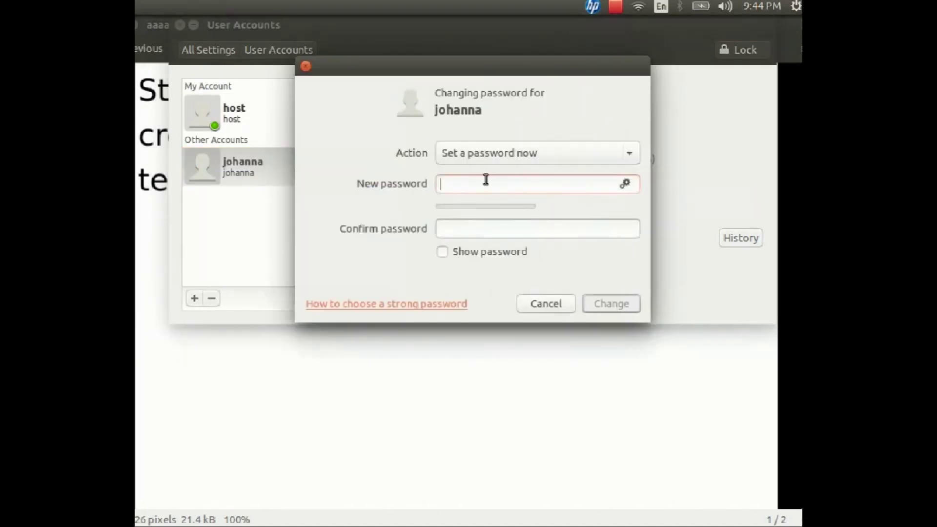
pyautogui.write('a')
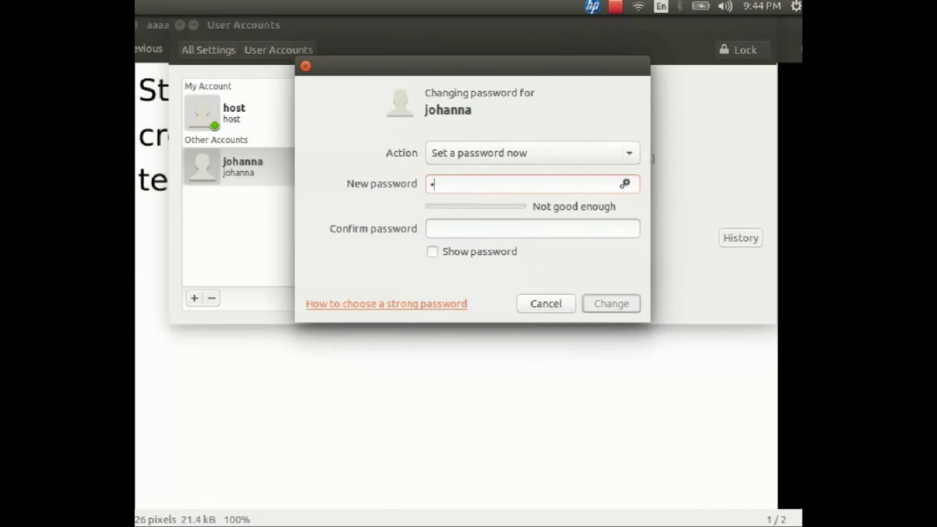
pyautogui.write('aaaaa')
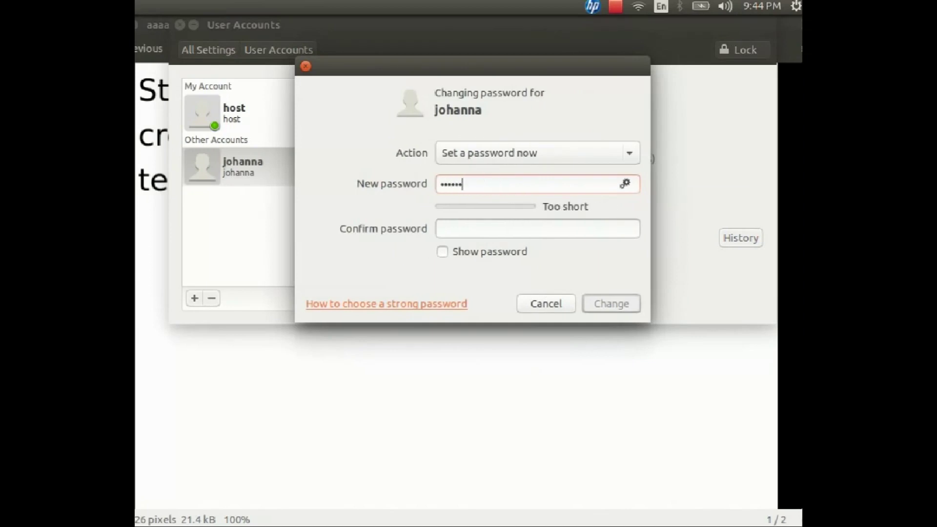
pyautogui.write('aa')
pyautogui.click(486, 227)
pyautogui.write('aaaaaaaaa')
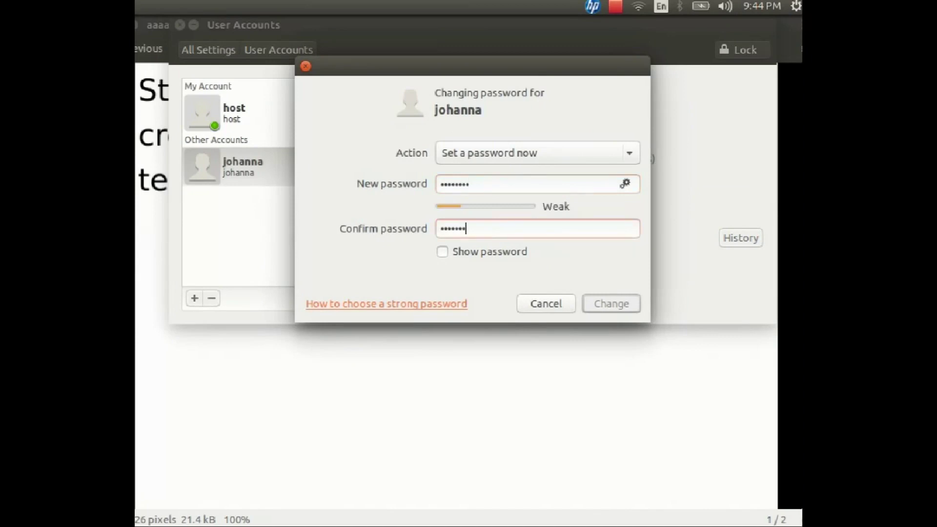
pyautogui.click(442, 252)
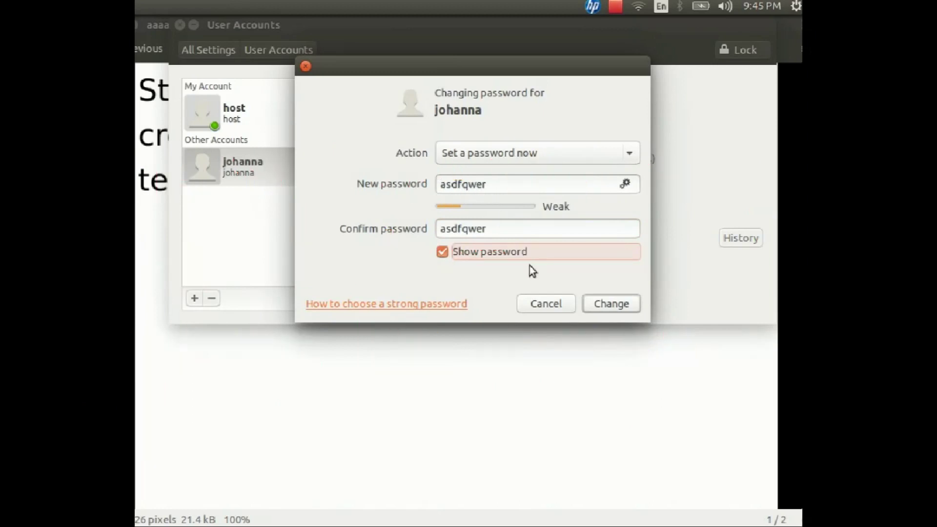
pyautogui.click(607, 306)
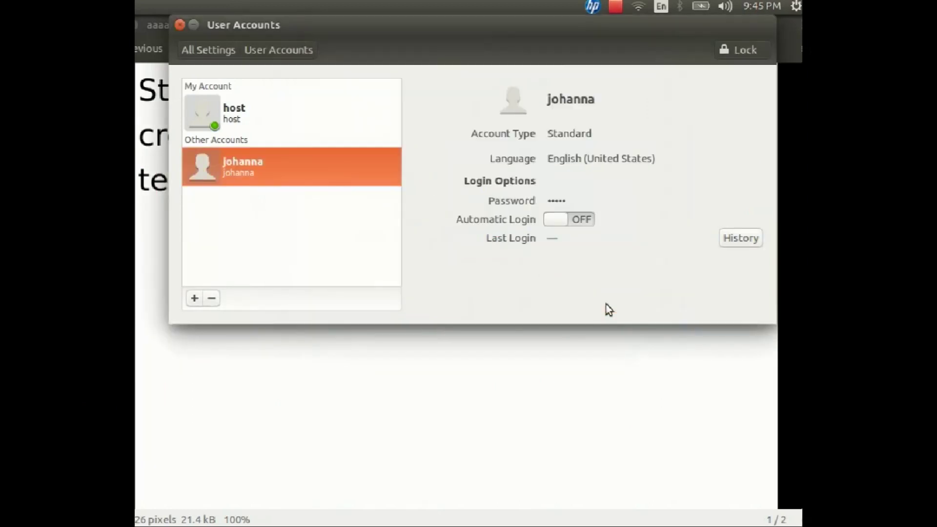
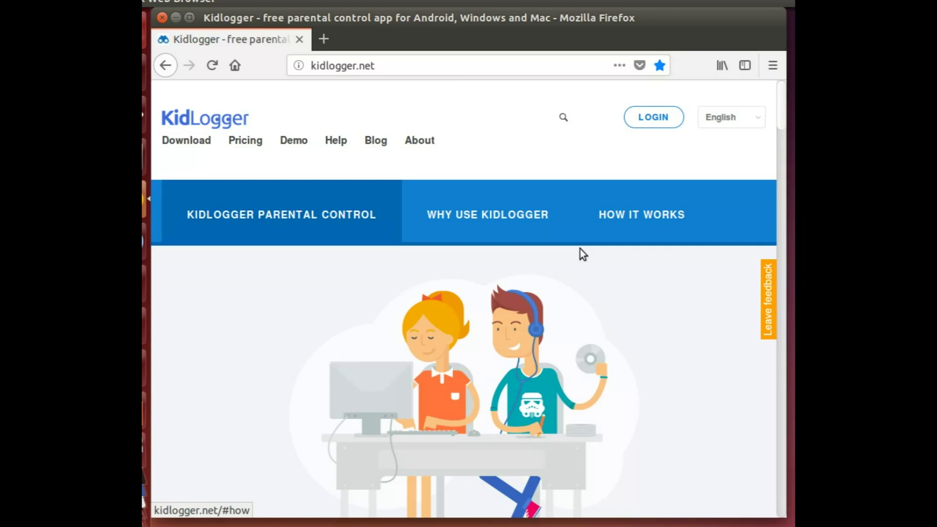
# - Go from the KidLogger home page to its Download page
pyautogui.scroll(-10, 580, 249)
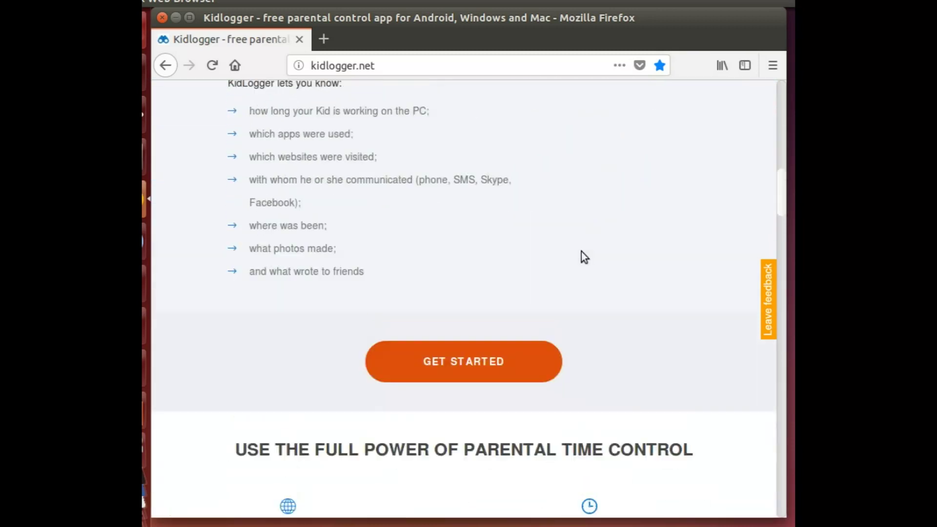
pyautogui.scroll(10, 582, 253)
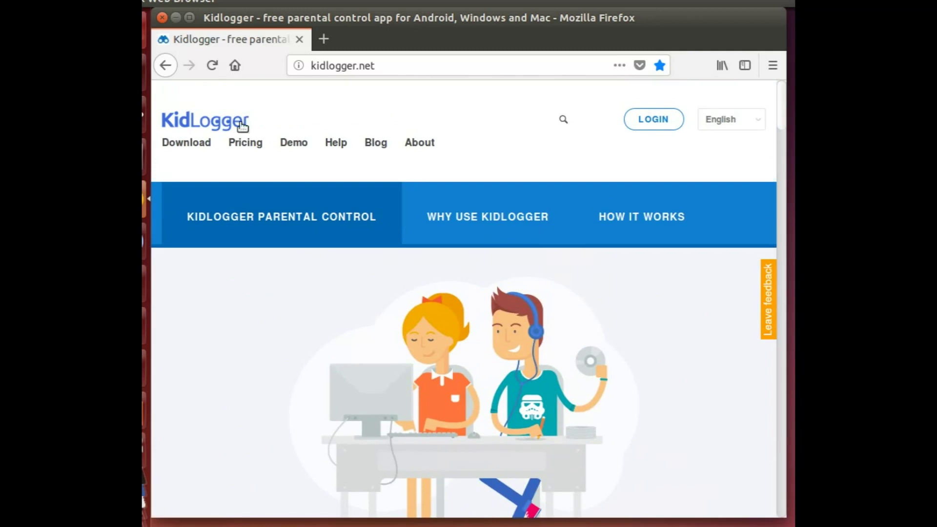
pyautogui.click(187, 148)
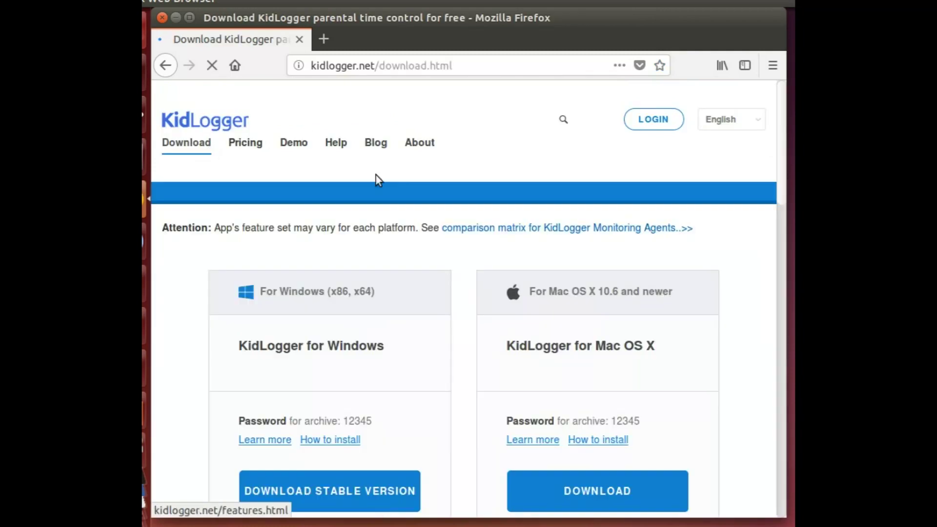
# - Open the 'For Linux PC' card to view the Parental control for Linux features page
pyautogui.scroll(-5, 573, 327)
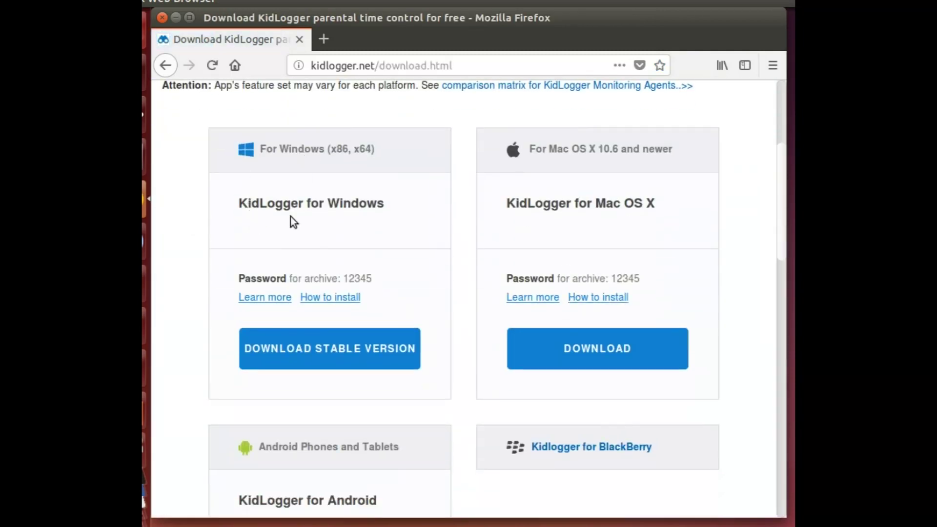
pyautogui.scroll(-5, 613, 307)
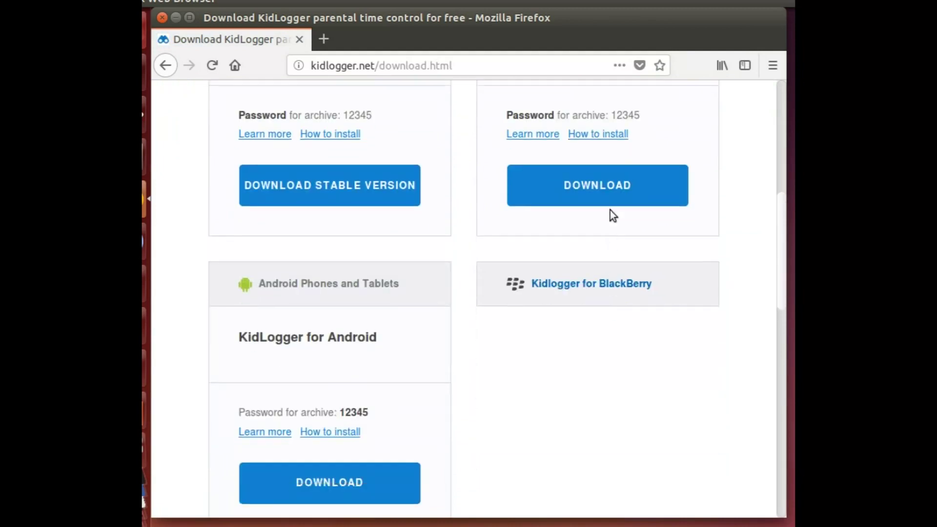
pyautogui.scroll(5, 610, 210)
pyautogui.scroll(-5, 610, 210)
pyautogui.scroll(-3, 610, 210)
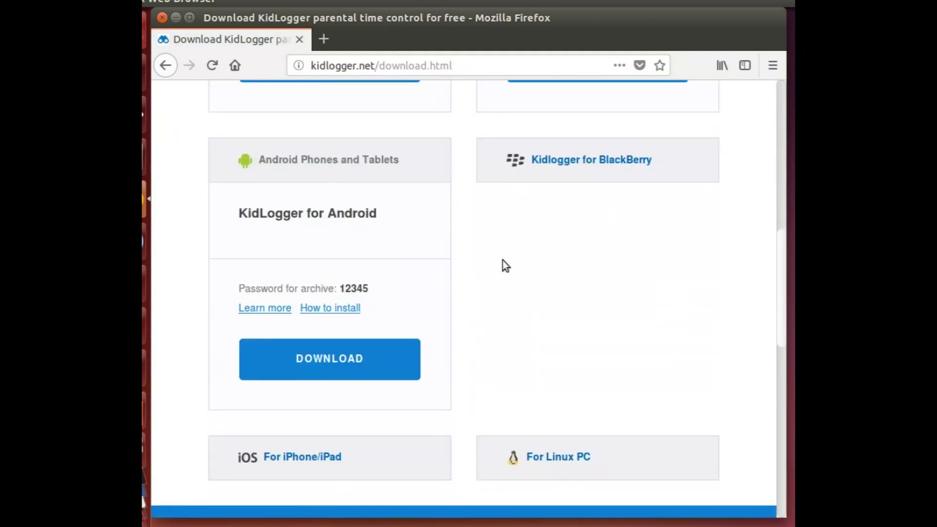
pyautogui.scroll(-5, 507, 273)
pyautogui.click(552, 295)
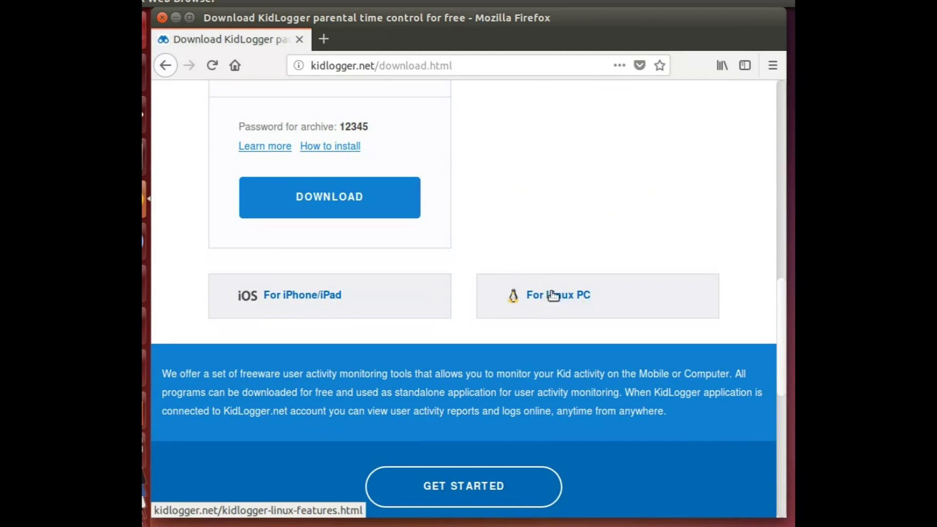
pyautogui.scroll(-2, 554, 259)
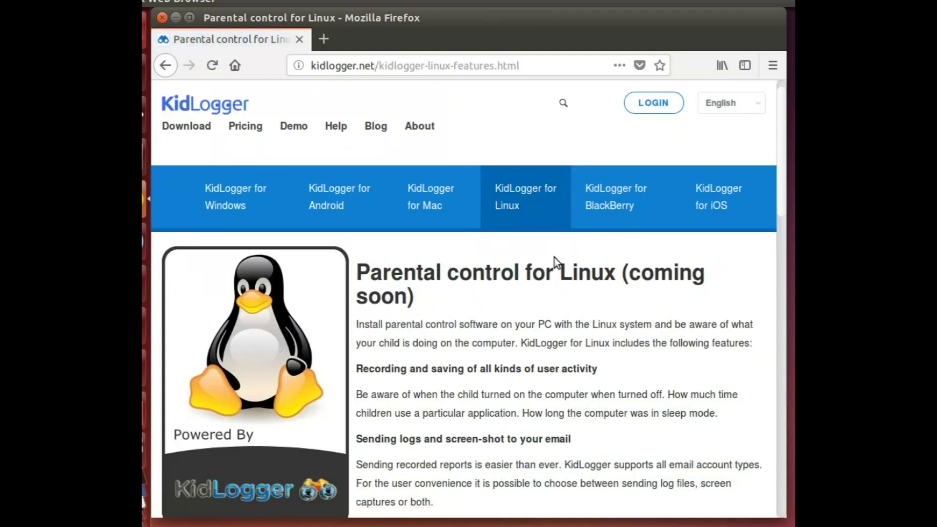
pyautogui.scroll(-6, 649, 280)
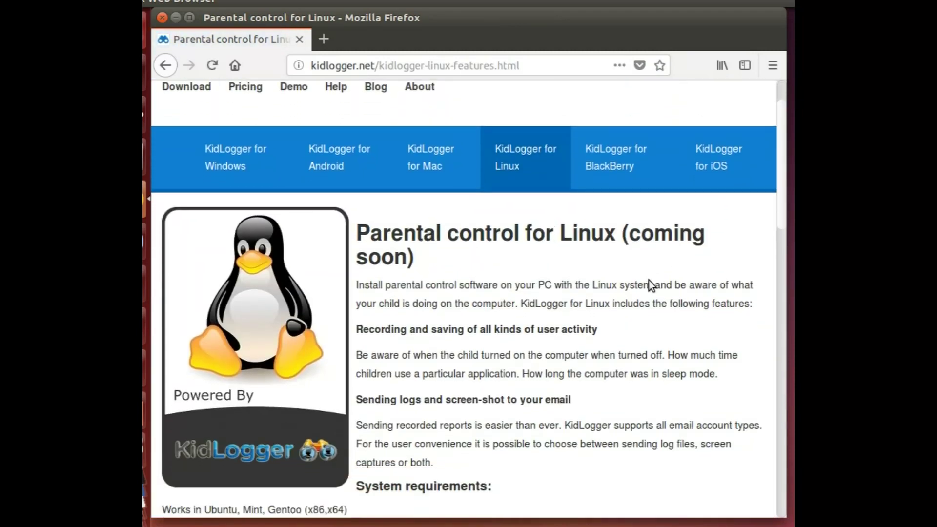
pyautogui.scroll(-3, 652, 286)
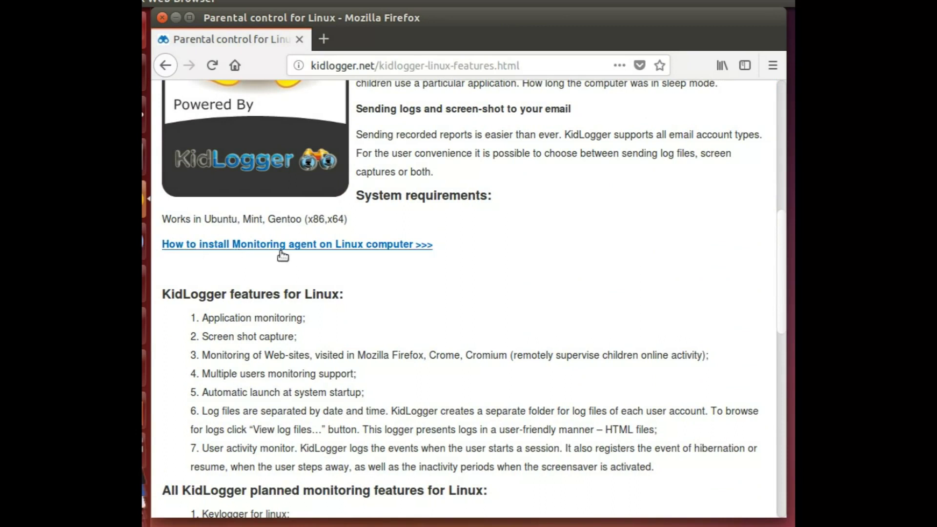
# - Open the Linux monitoring agent installation guide and find the StaffCounter mention
pyautogui.click(355, 250)
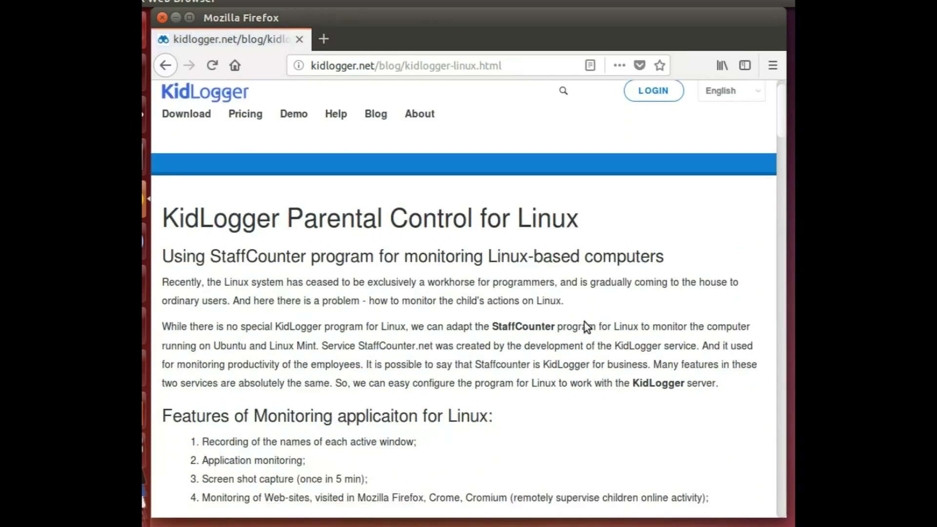
pyautogui.scroll(-5, 585, 326)
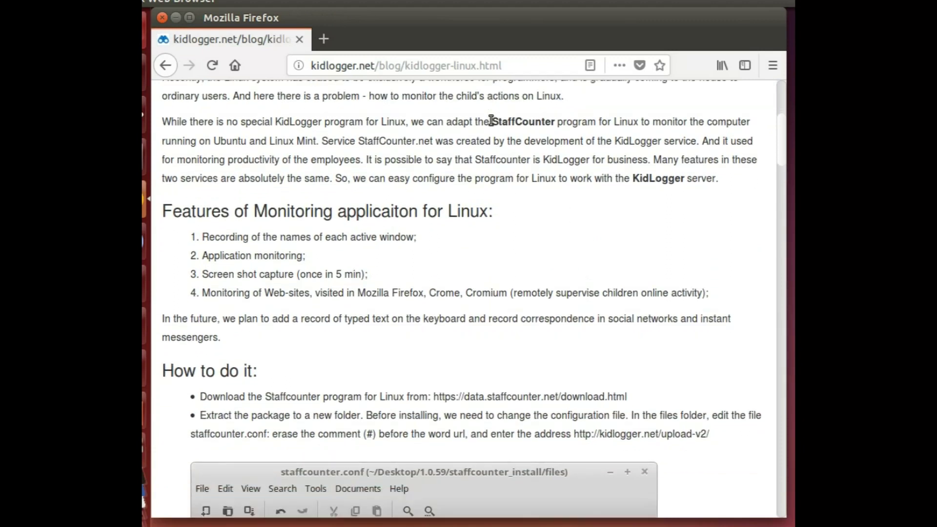
pyautogui.scroll(4, 489, 122)
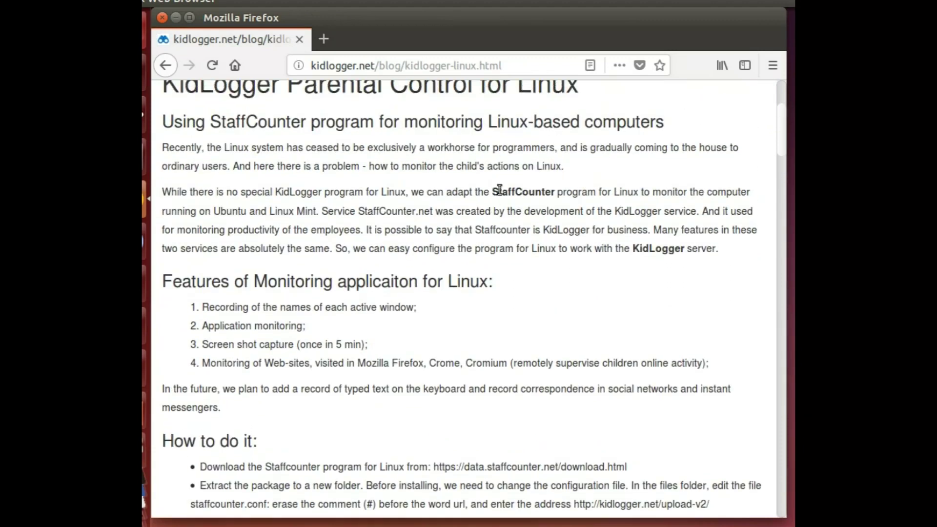
pyautogui.moveTo(493, 192); pyautogui.dragTo(567, 192)
pyautogui.scroll(-3, 583, 314)
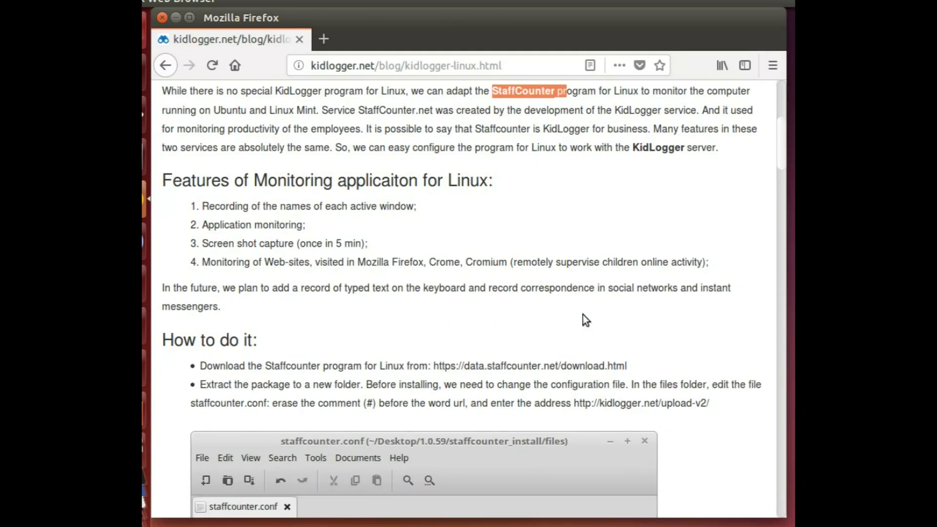
pyautogui.scroll(-3, 582, 315)
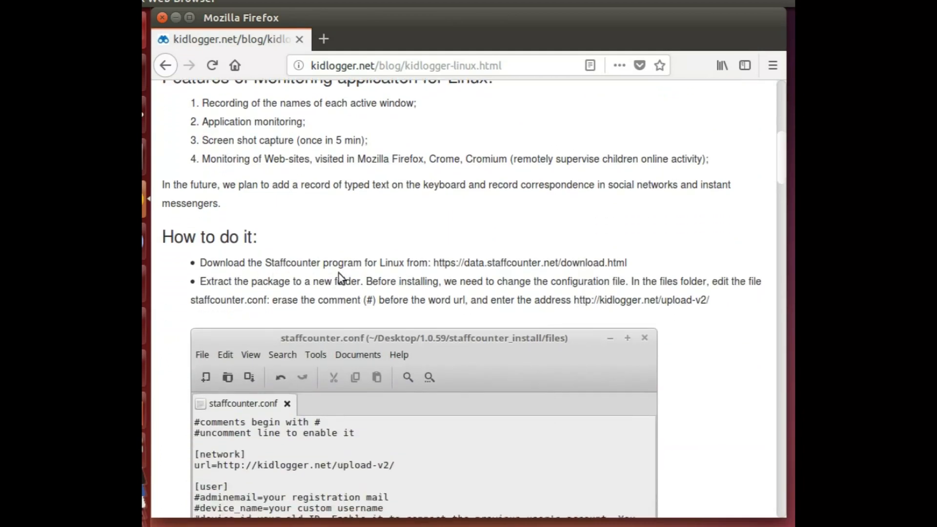
pyautogui.moveTo(434, 266); pyautogui.dragTo(624, 266)
pyautogui.hotkey('ctrl', 'c')
pyautogui.rightClick(623, 267)
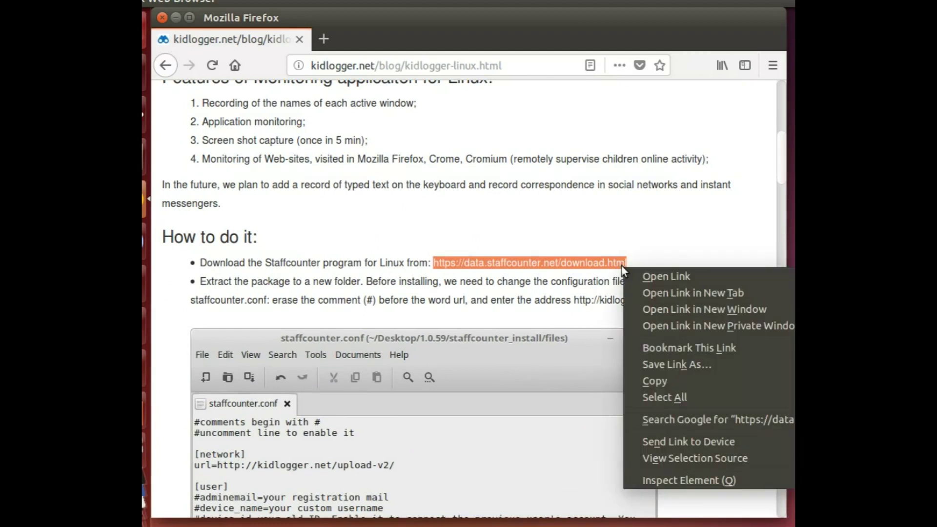
pyautogui.click(654, 381)
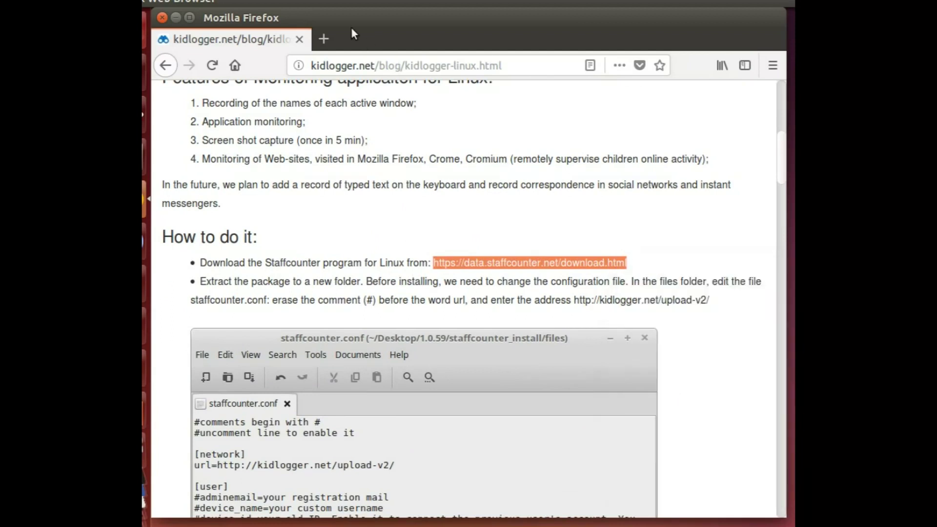
pyautogui.click(327, 38)
# - Paste-and-go to the StaffCounter download page and save the Linux staffcounter_install.tar.bz2 archive
pyautogui.rightClick(334, 69)
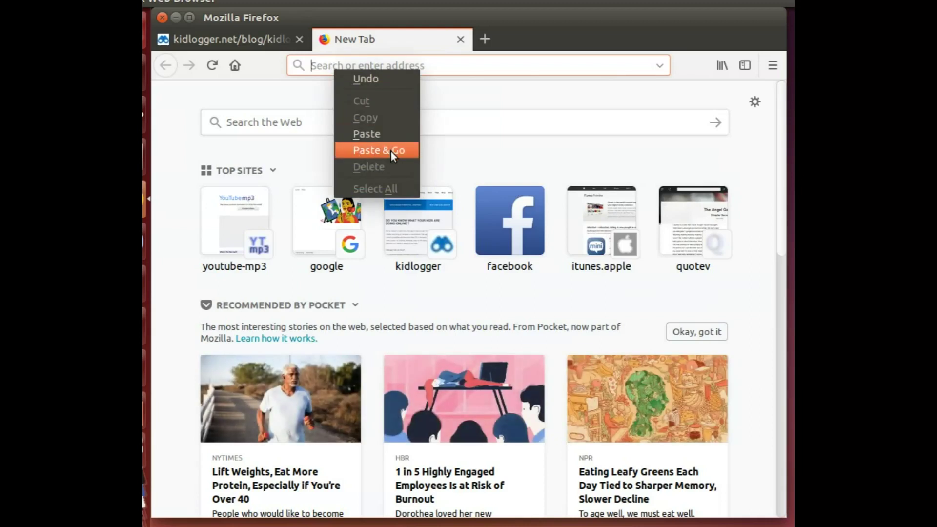
pyautogui.click(391, 150)
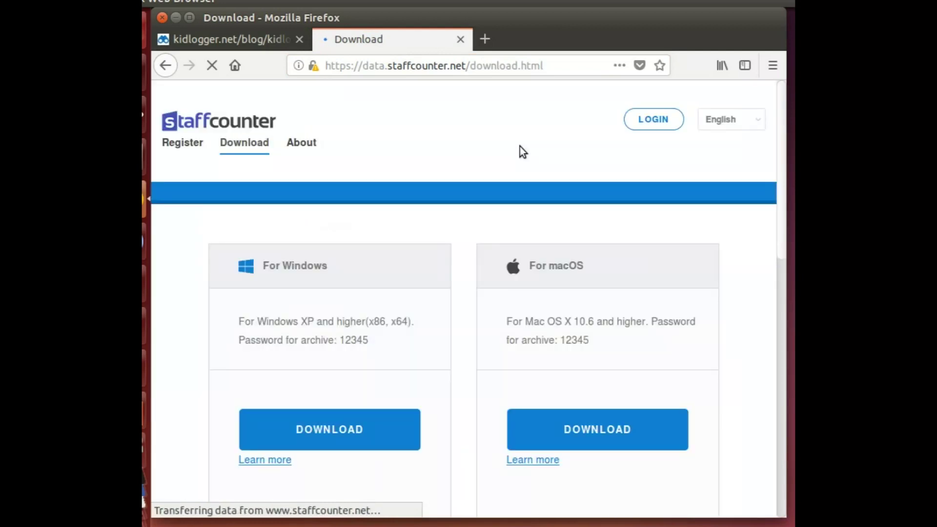
pyautogui.scroll(-1, 622, 341)
pyautogui.scroll(-5, 622, 337)
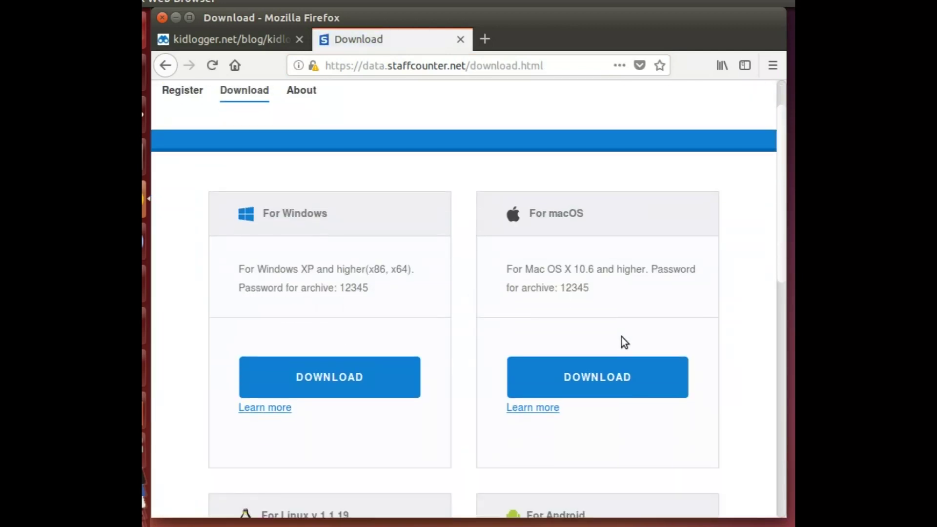
pyautogui.scroll(-5, 622, 336)
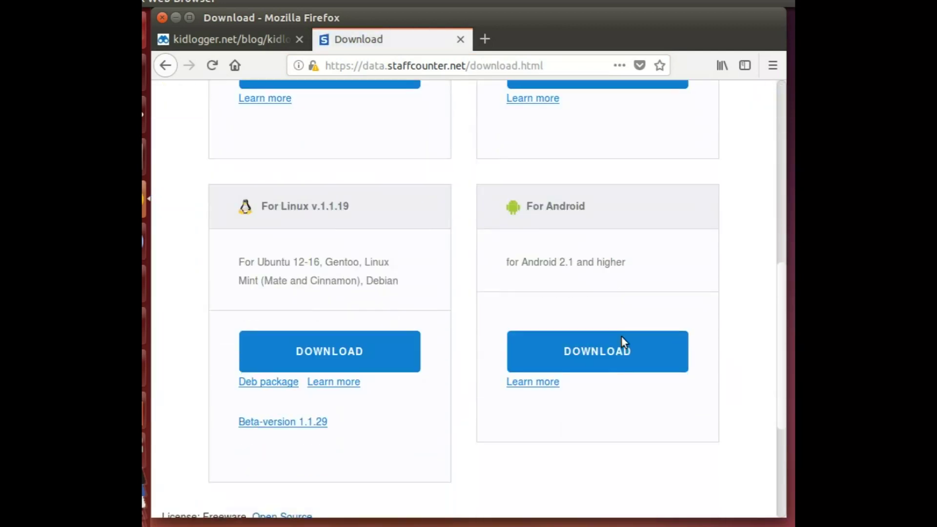
pyautogui.scroll(1, 622, 336)
pyautogui.scroll(1, 622, 336)
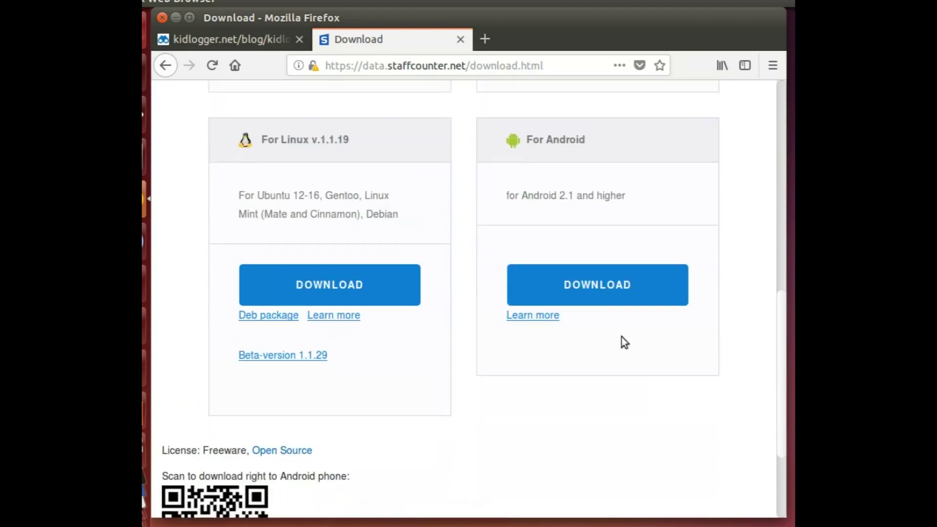
pyautogui.click(323, 289)
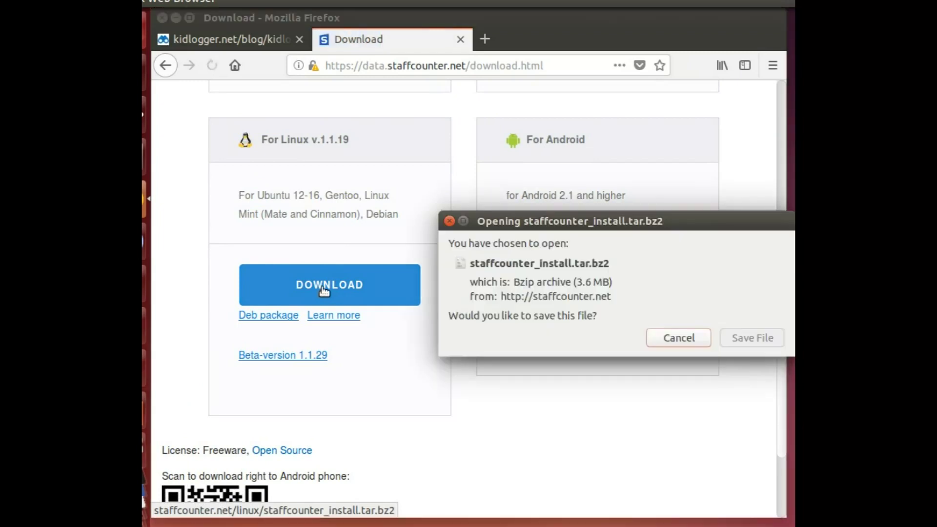
pyautogui.click(764, 339)
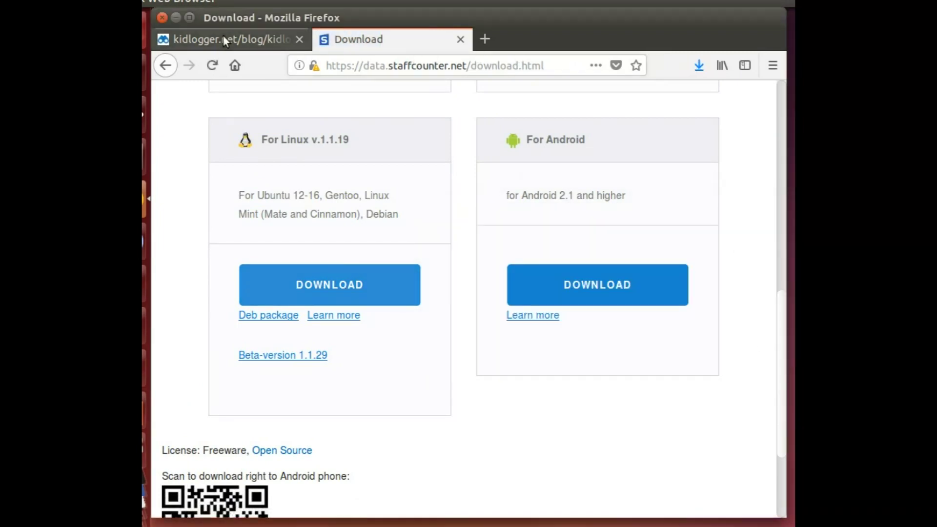
# - Return to the KidLogger Linux guide and highlight the extraction and staffcounter.conf editing instructions
pyautogui.click(236, 43)
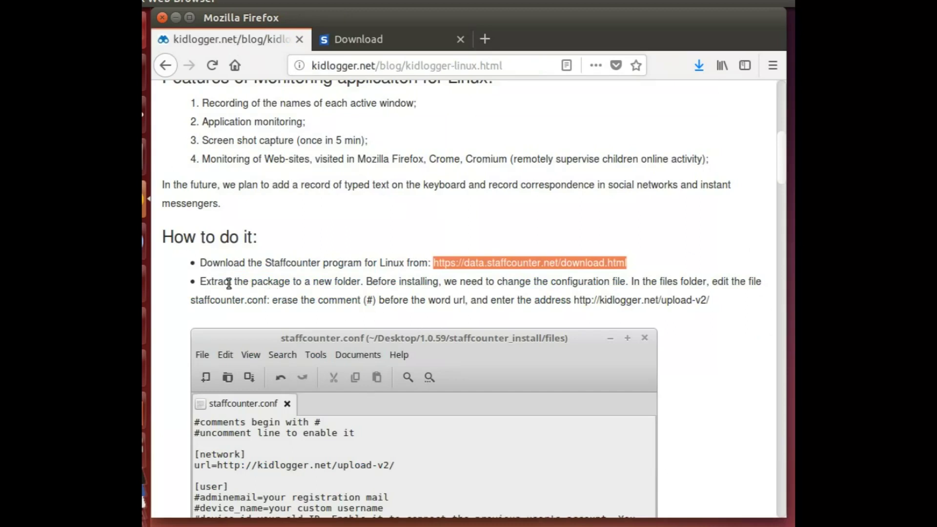
pyautogui.moveTo(205, 282); pyautogui.dragTo(441, 283)
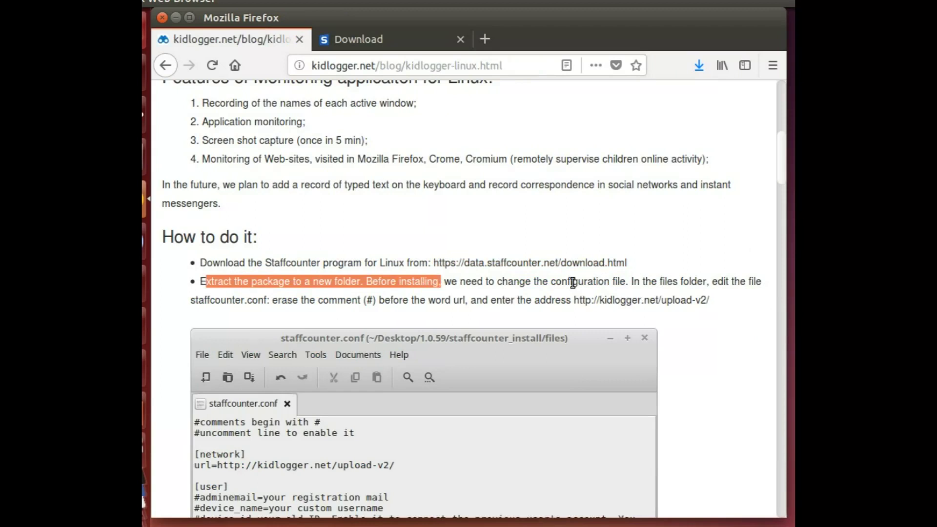
pyautogui.moveTo(550, 282); pyautogui.dragTo(628, 282)
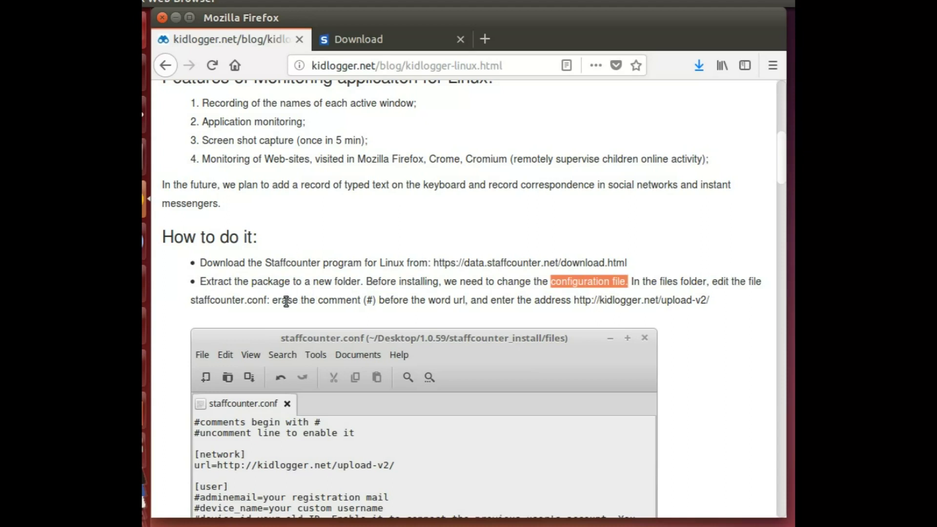
pyautogui.moveTo(195, 299); pyautogui.dragTo(280, 299)
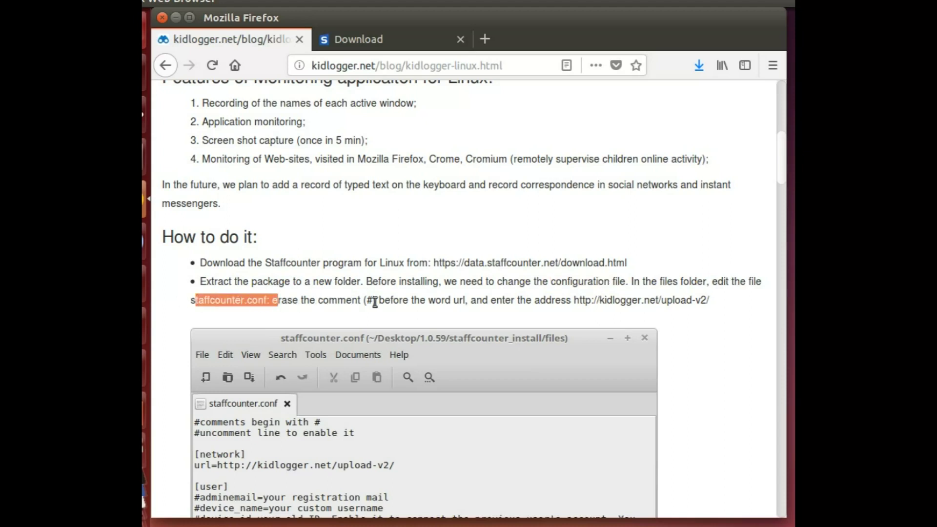
pyautogui.moveTo(367, 301); pyautogui.dragTo(373, 300)
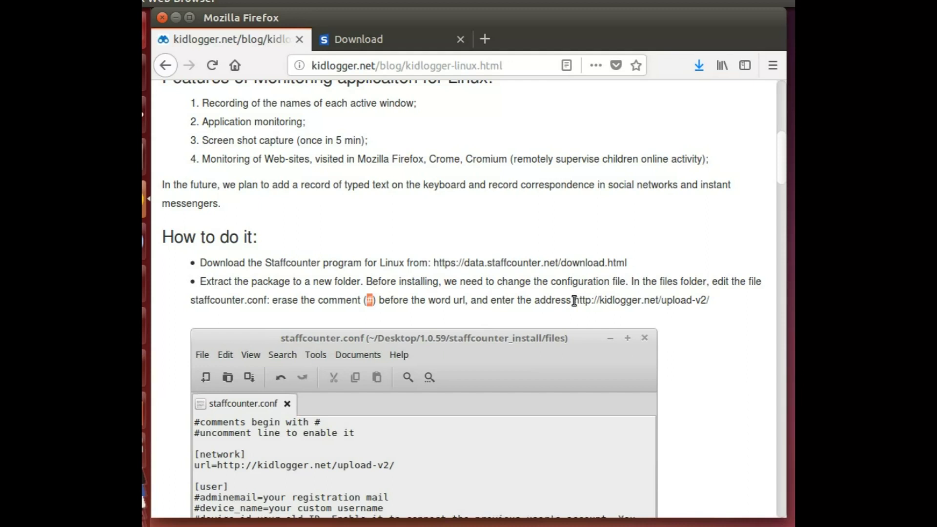
pyautogui.moveTo(574, 300); pyautogui.dragTo(711, 305)
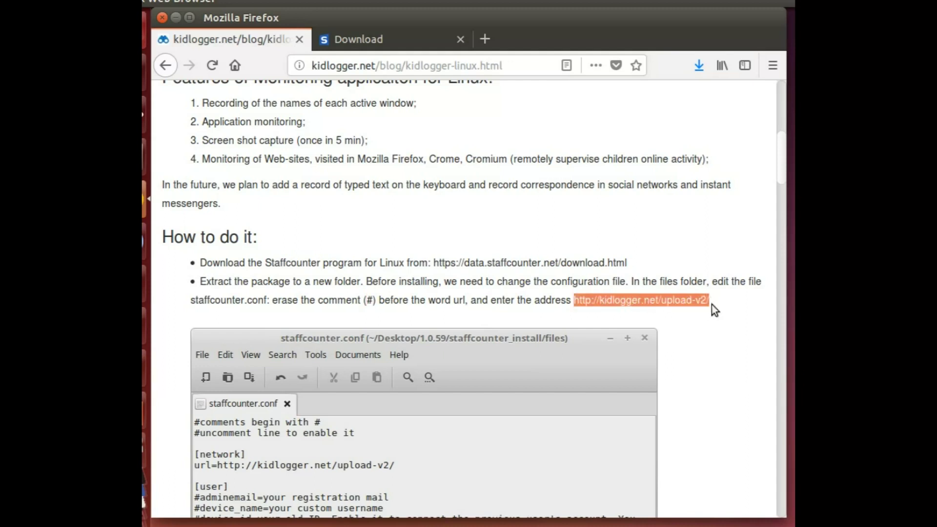
pyautogui.rightClick(700, 300)
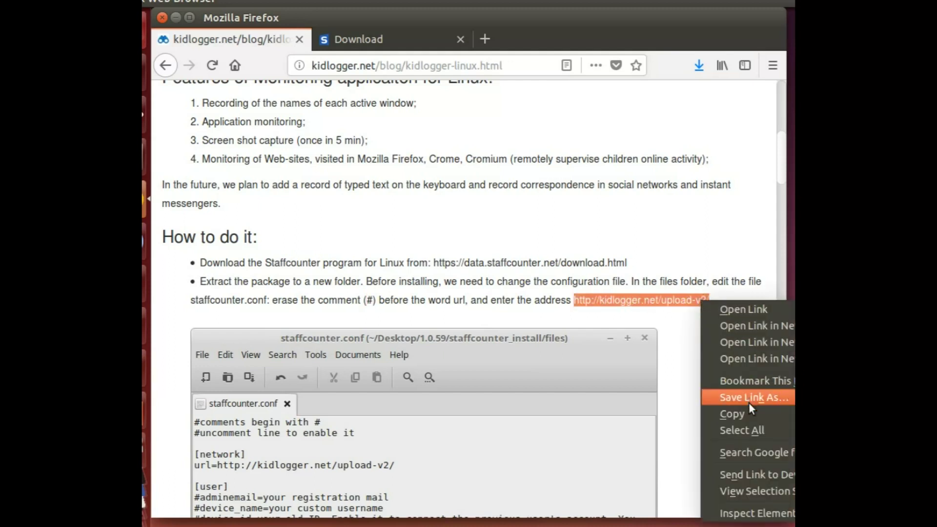
pyautogui.click(731, 409)
pyautogui.scroll(-4, 604, 375)
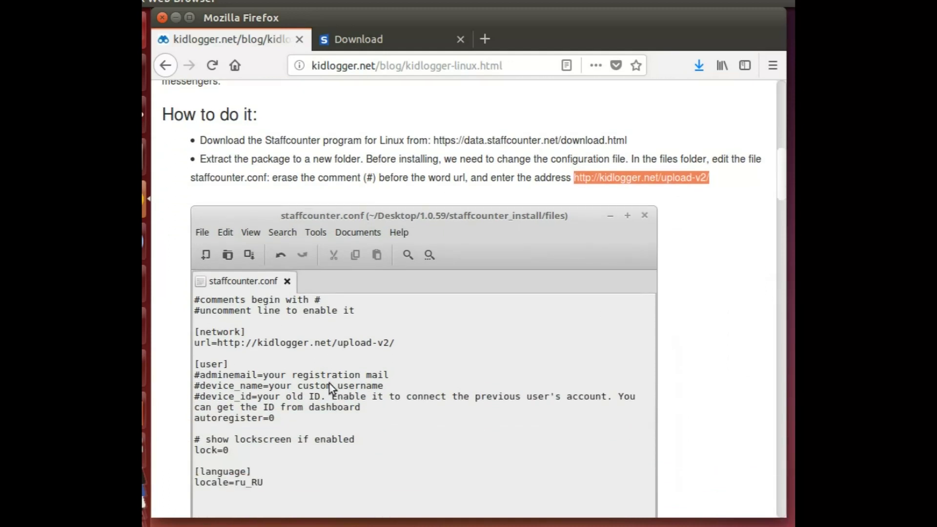
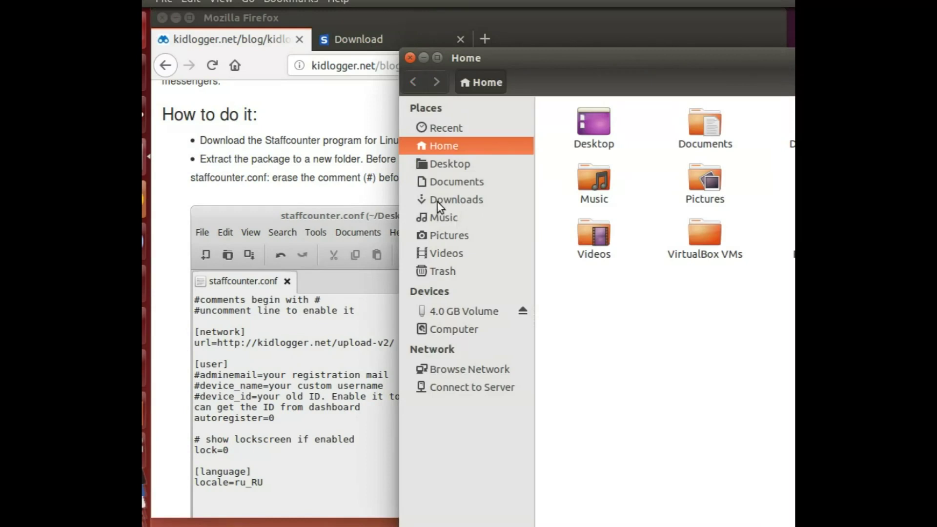
# - Open the Downloads folder in Files to show staffcounter_install.tar.bz2
pyautogui.click(437, 201)
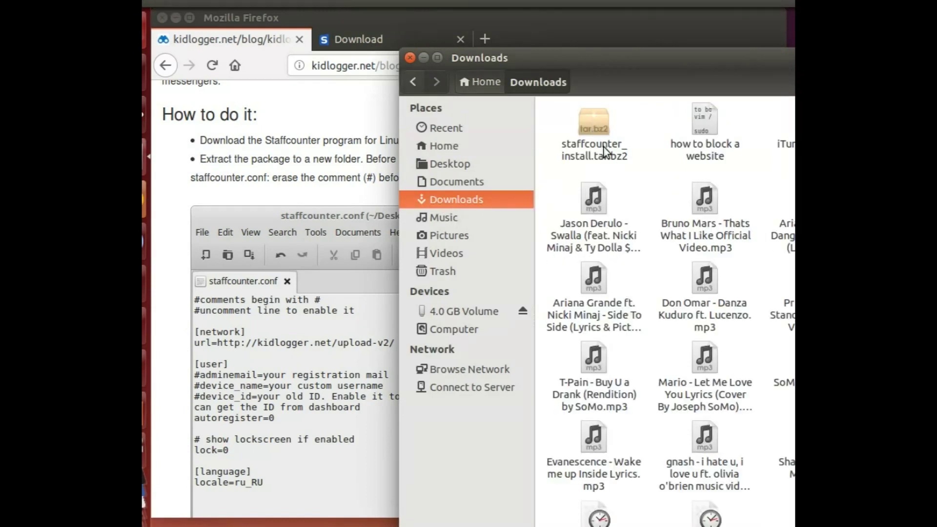
# - Open staffcounter_install.tar.bz2 in Archive Manager and move its window to the left
pyautogui.doubleClick(599, 125)
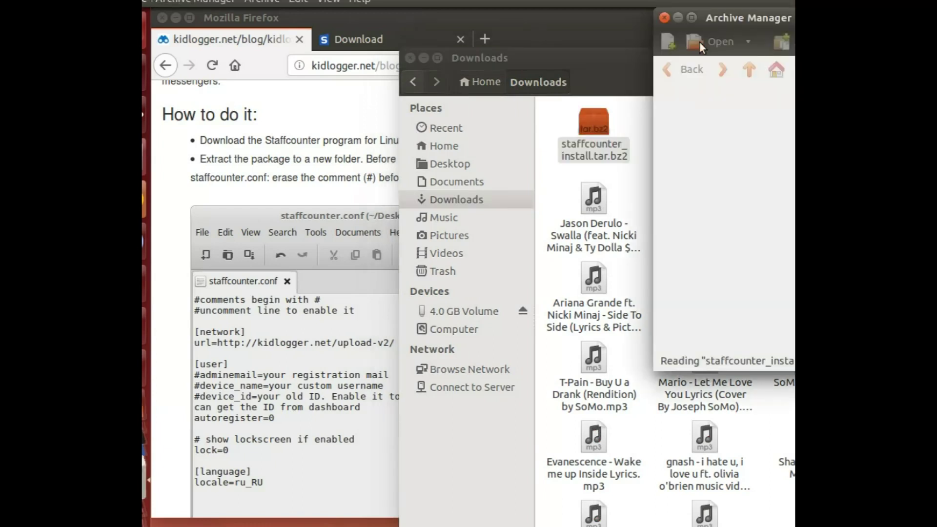
pyautogui.moveTo(741, 25); pyautogui.dragTo(323, 25)
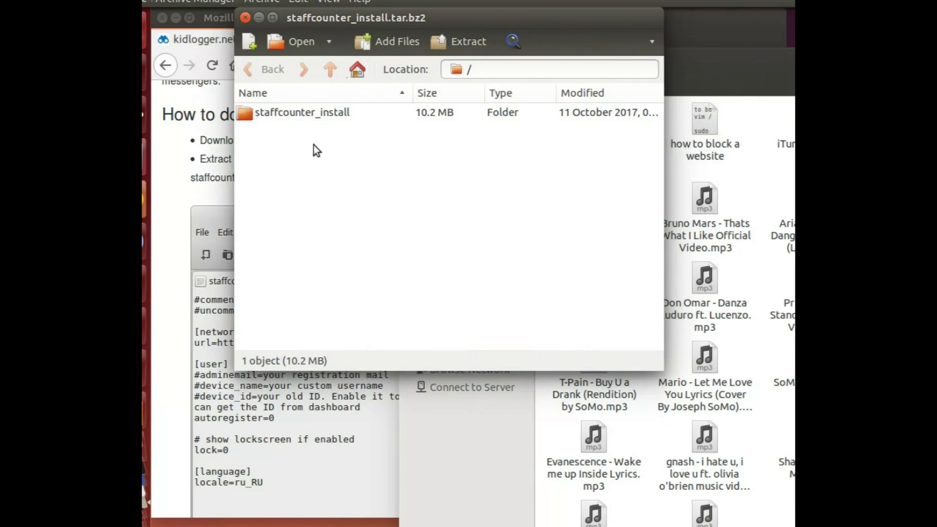
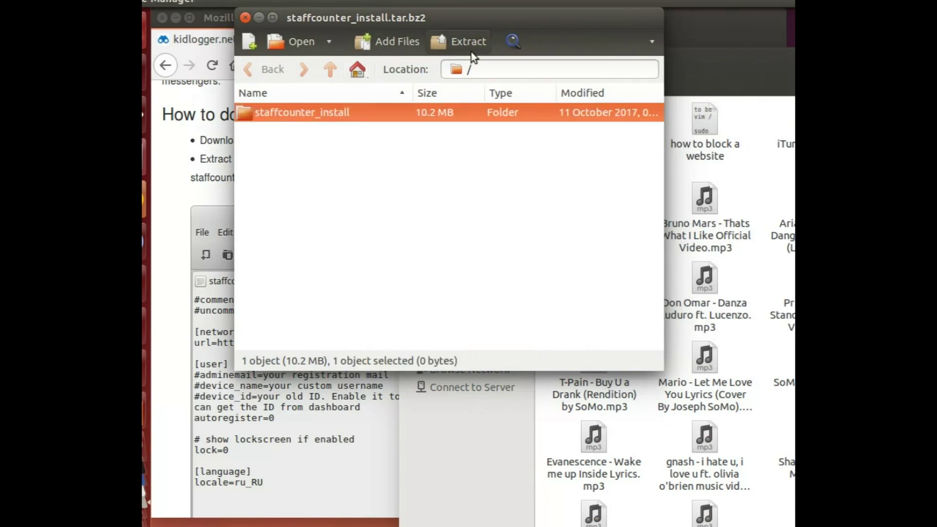
# - Open the Extract dialog for staffcounter_install.tar.bz2 and choose Desktop as the destination
pyautogui.click(481, 42)
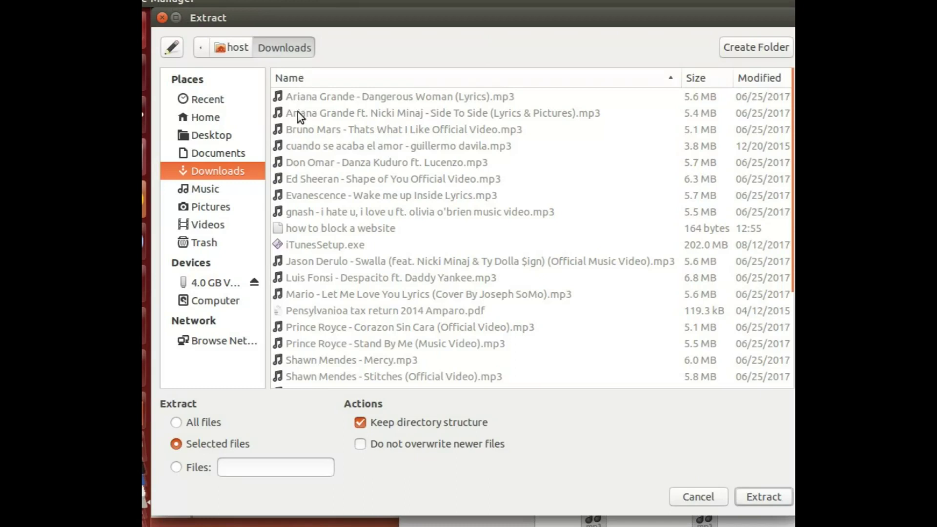
pyautogui.click(213, 137)
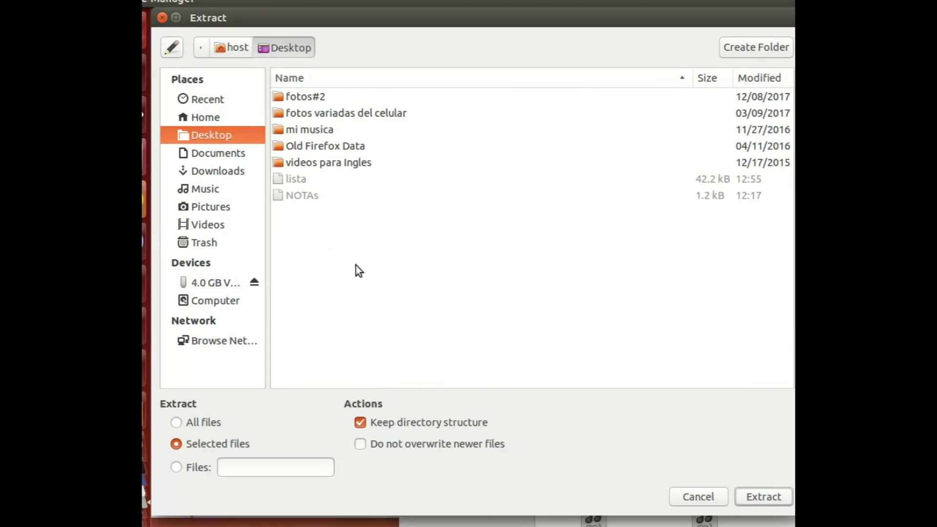
# - Extract the archive to the Desktop, then open the staffcounter_install folder in Files
pyautogui.click(765, 496)
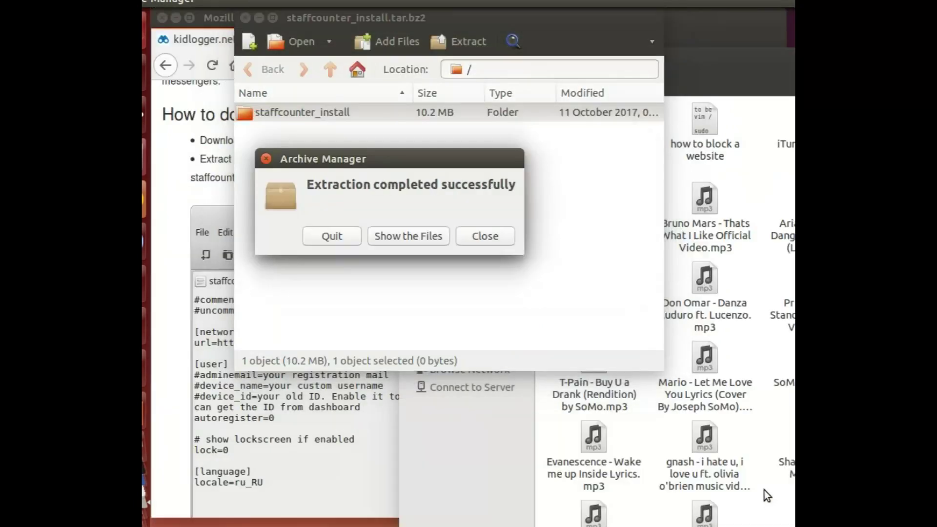
pyautogui.click(394, 236)
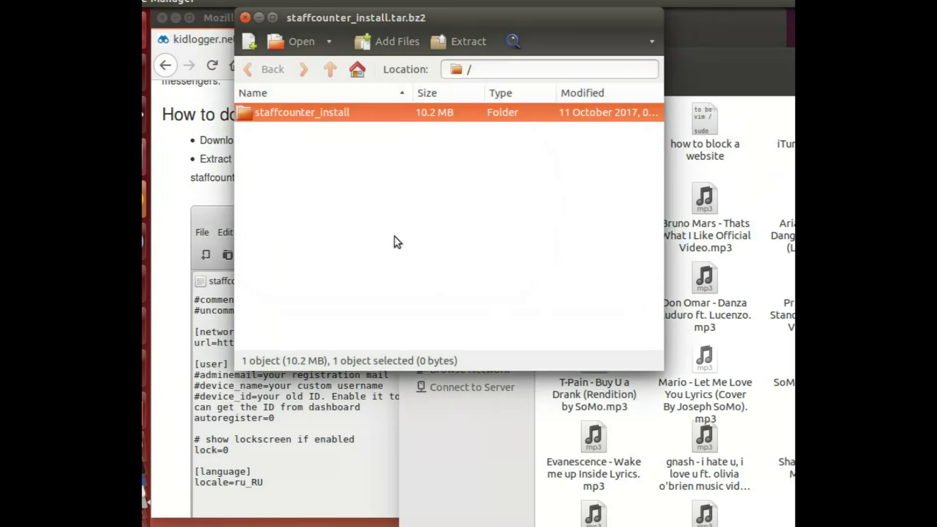
pyautogui.moveTo(617, 18); pyautogui.dragTo(376, 34)
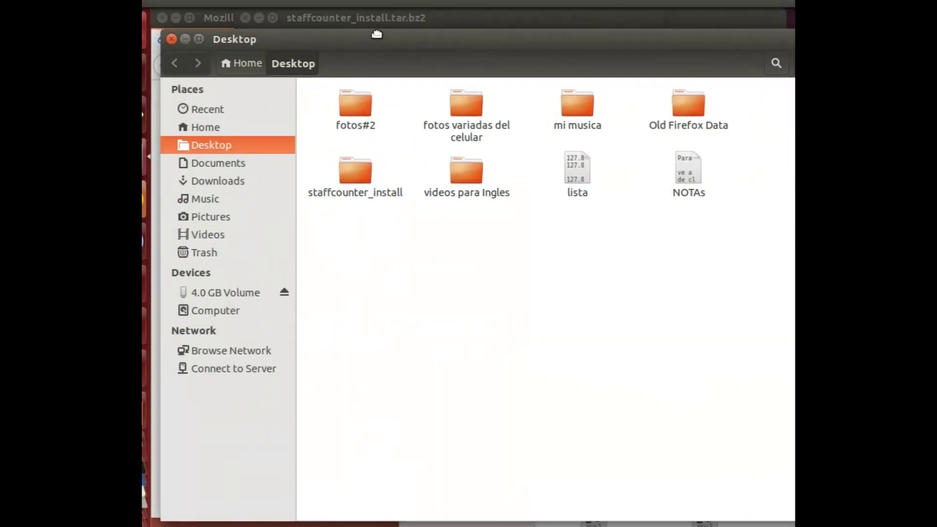
pyautogui.doubleClick(358, 178)
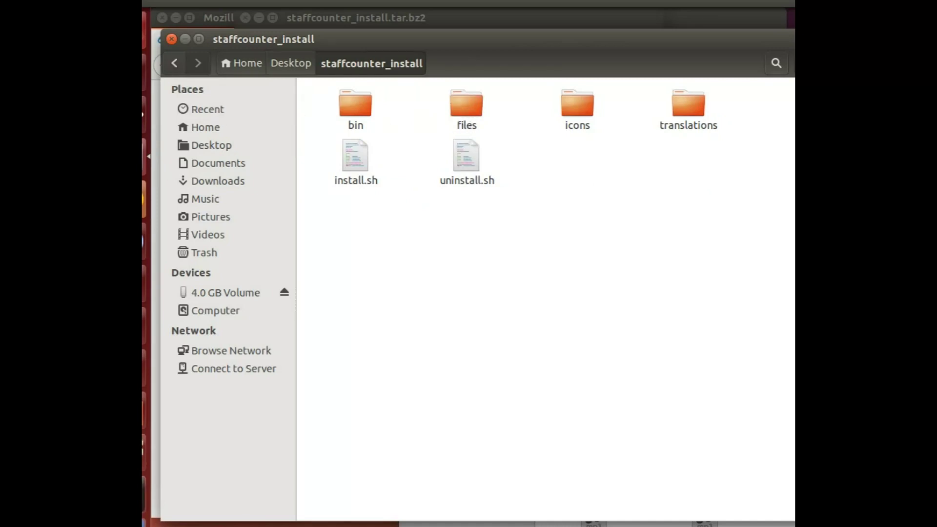
# - Bring Firefox's kidlogger Linux guide forward and highlight 'files' in the staffcounter.conf step
pyautogui.click(144, 199)
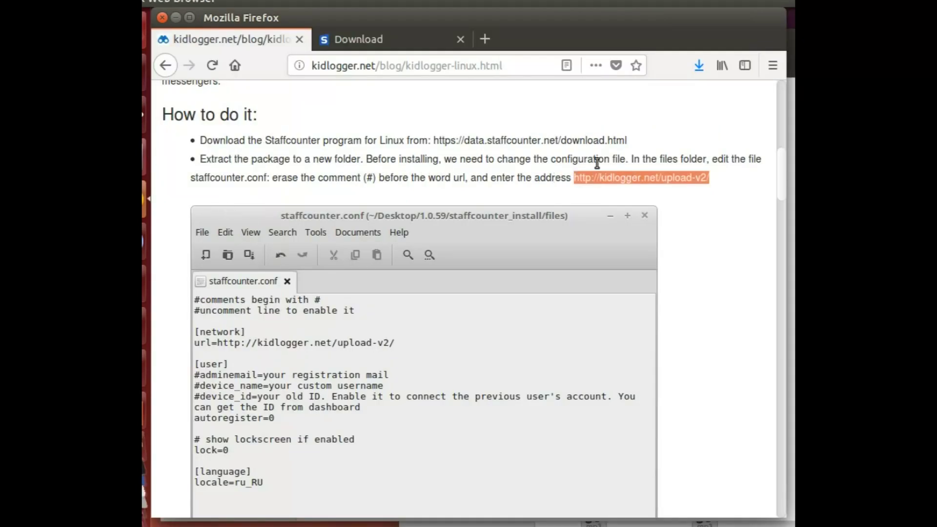
pyautogui.doubleClick(664, 159)
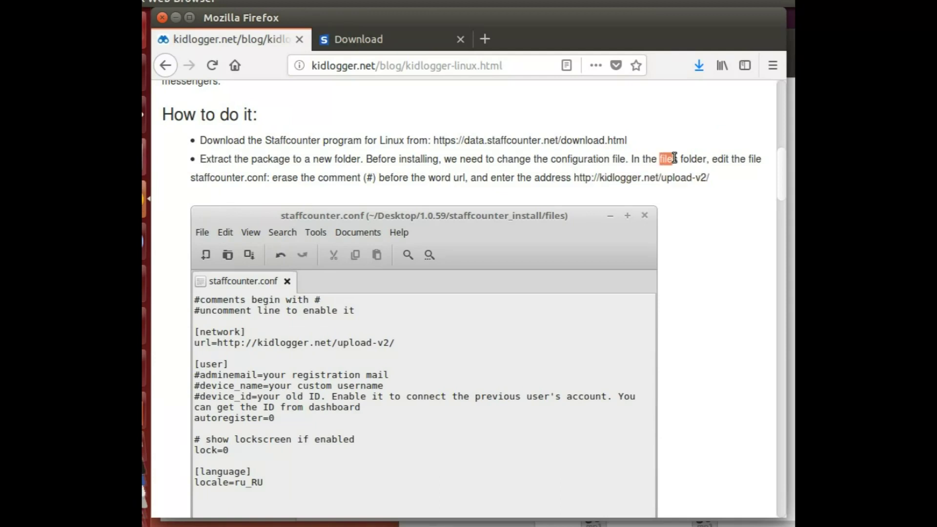
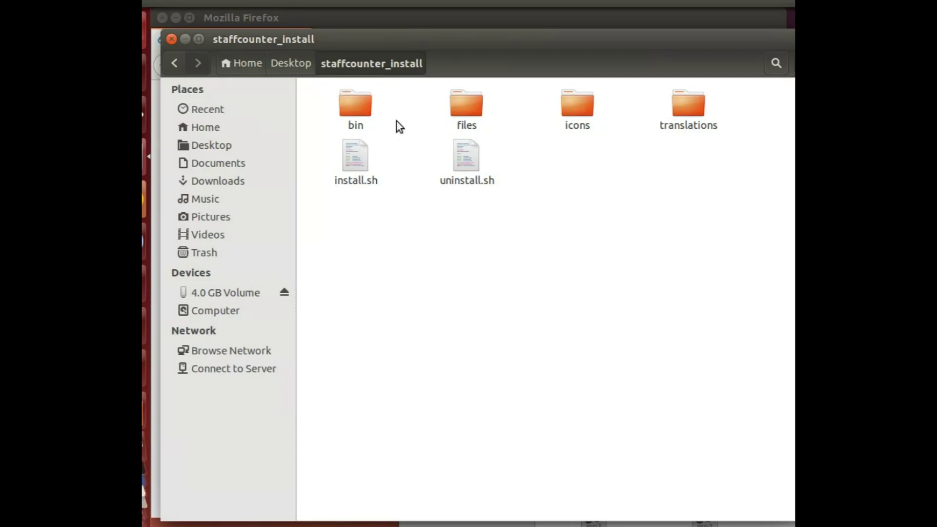
# - Open the files folder inside staffcounter_install to list staffcounter.conf
pyautogui.doubleClick(469, 107)
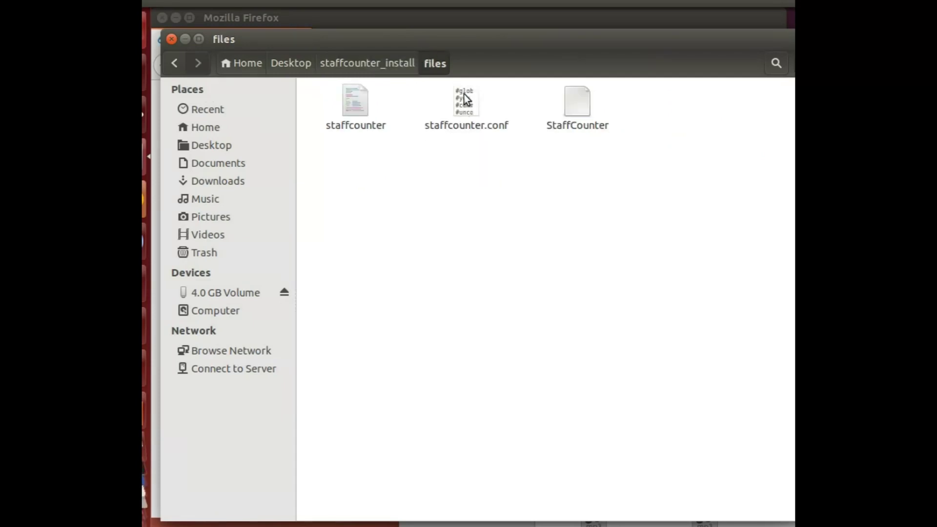
# - Open staffcounter.conf in gedit and centre the editor window
pyautogui.click(463, 95)
pyautogui.doubleClick(464, 98)
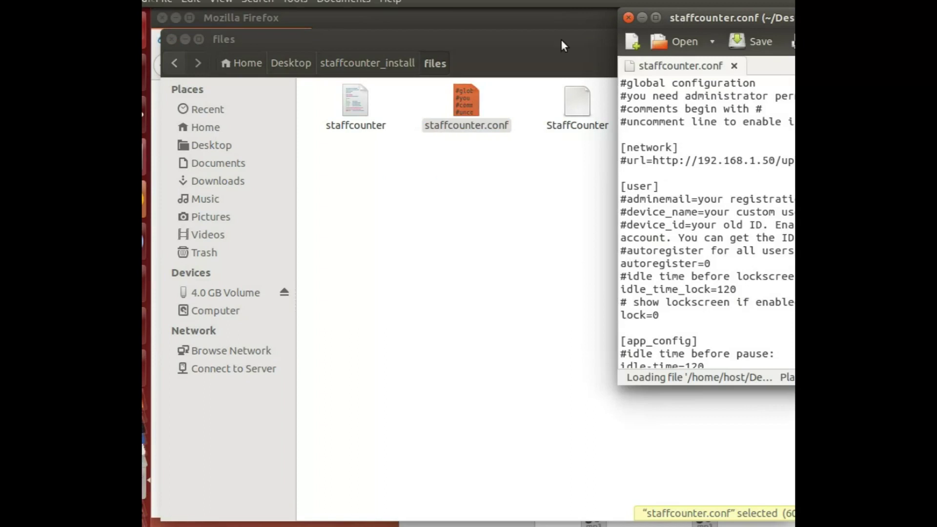
pyautogui.moveTo(703, 22); pyautogui.dragTo(280, 57)
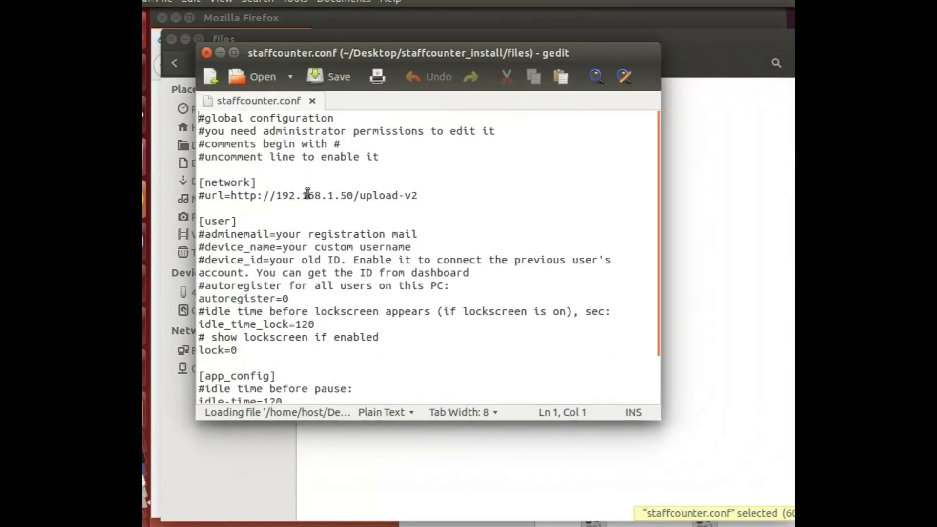
pyautogui.click(206, 196)
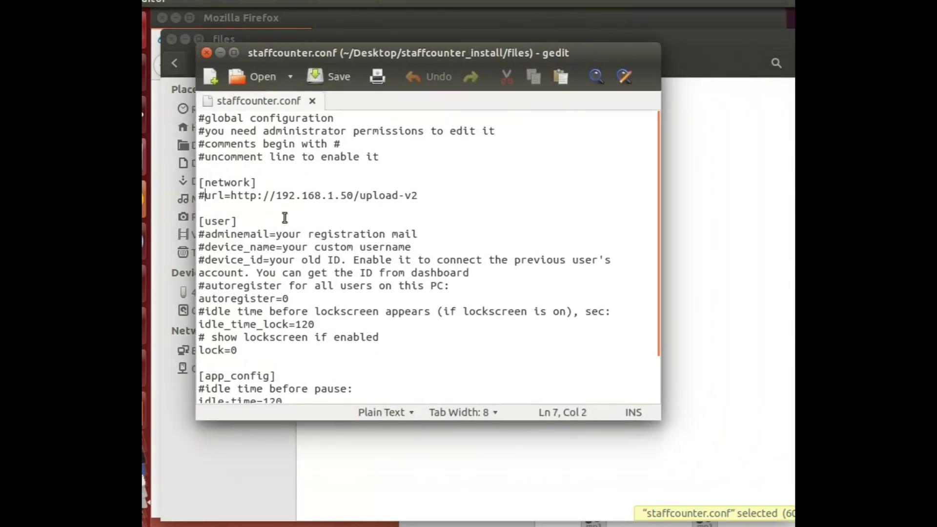
pyautogui.press('BackSpace')
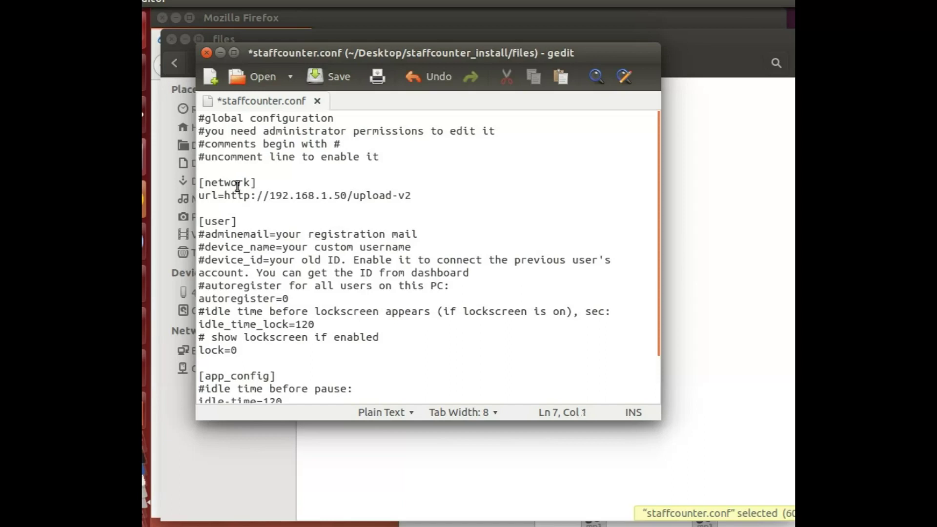
pyautogui.moveTo(225, 196); pyautogui.dragTo(445, 195)
pyautogui.write('http://kidlogger.net/upload-v2/')
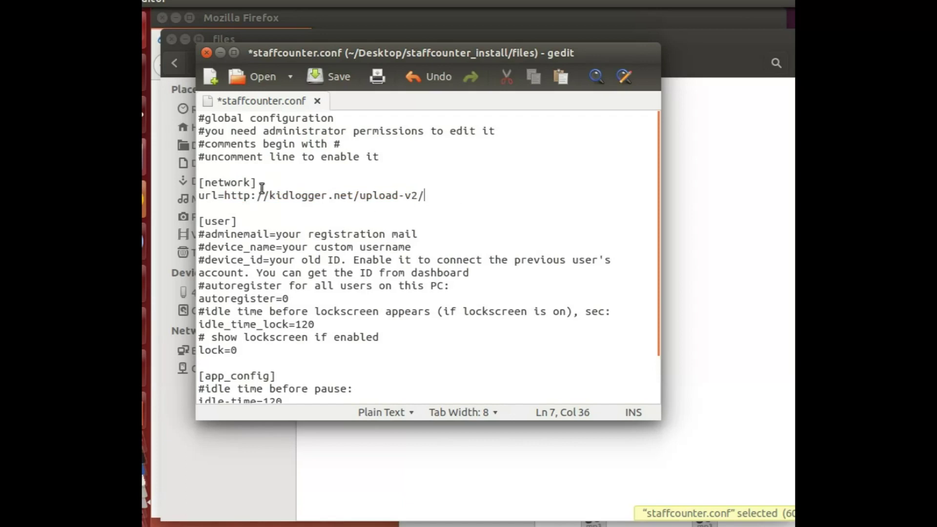
pyautogui.moveTo(225, 197); pyautogui.dragTo(439, 191)
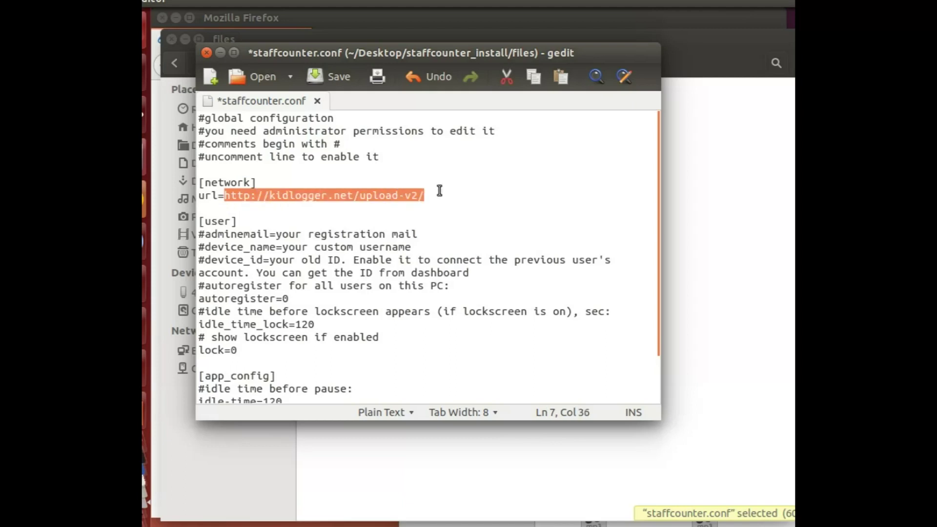
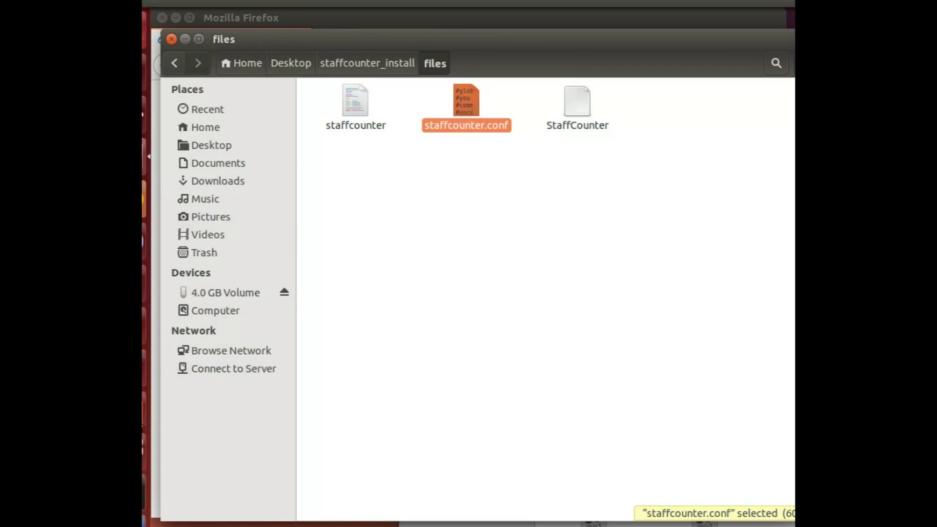
pyautogui.hotkey('alt', 'Tab')
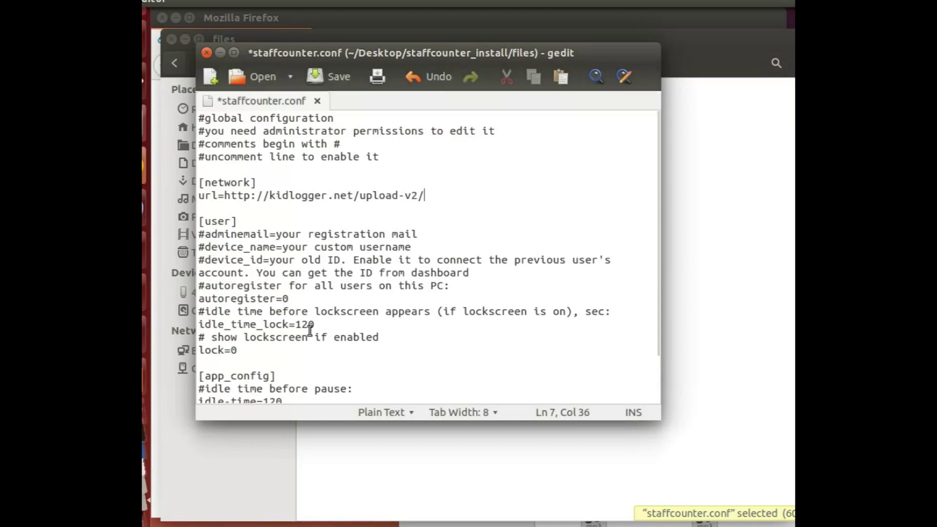
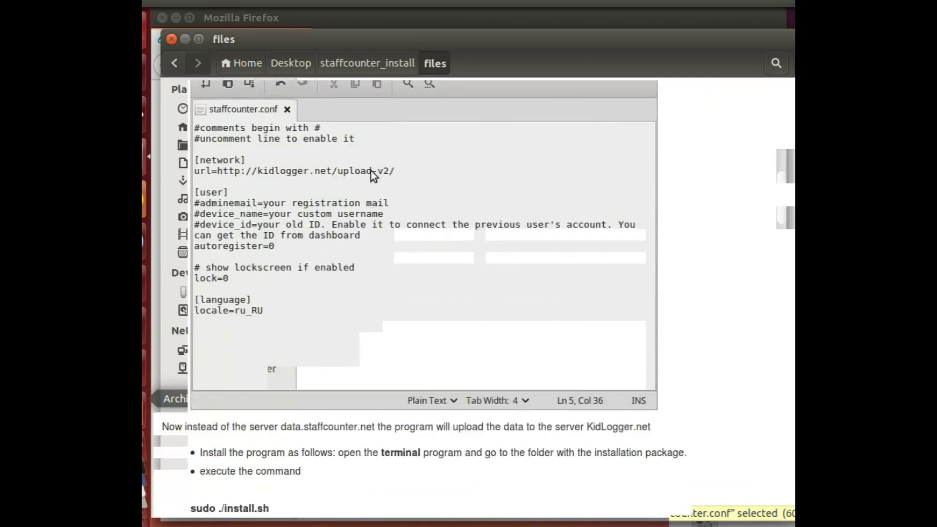
pyautogui.scroll(-3, 371, 170)
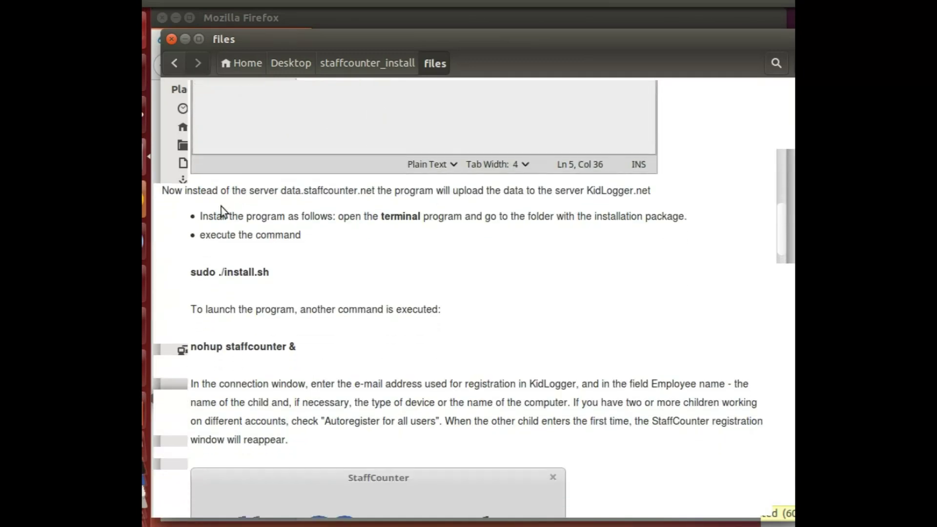
# - Scroll to the install steps and highlight 'terminal', the package-folder phrase and 'sudo ./install.sh'
pyautogui.moveTo(384, 216); pyautogui.dragTo(442, 220)
pyautogui.moveTo(527, 219); pyautogui.dragTo(687, 220)
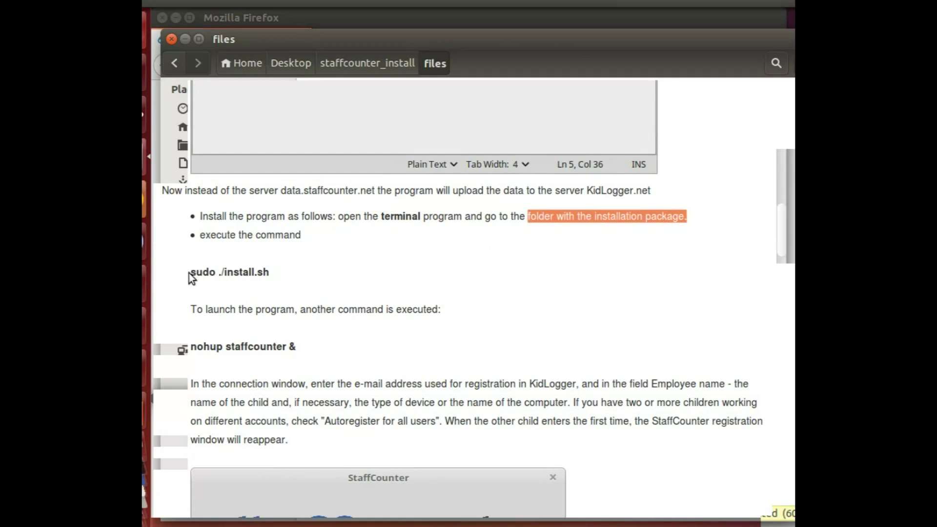
pyautogui.moveTo(189, 272); pyautogui.dragTo(280, 271)
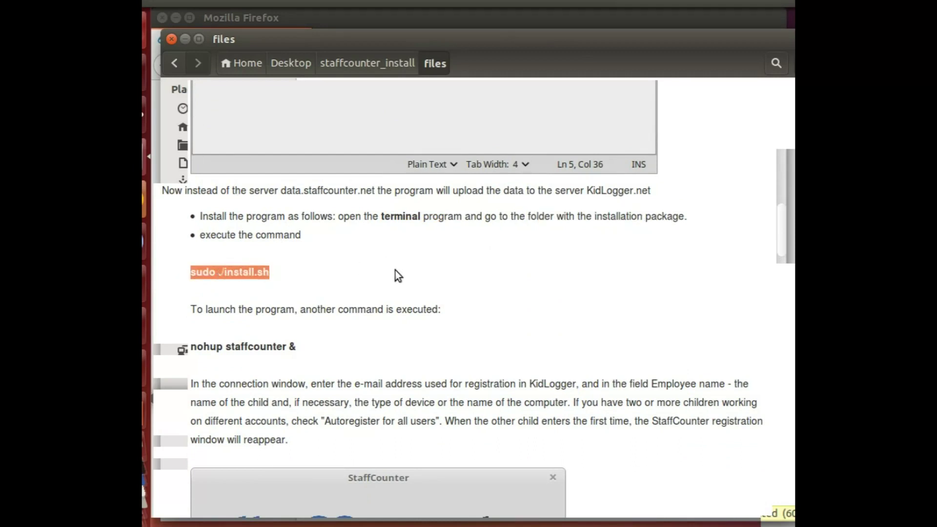
# - Open a new terminal, centre its window, and list the home folder with ls
pyautogui.hotkey('ctrl', 'alt', 't')
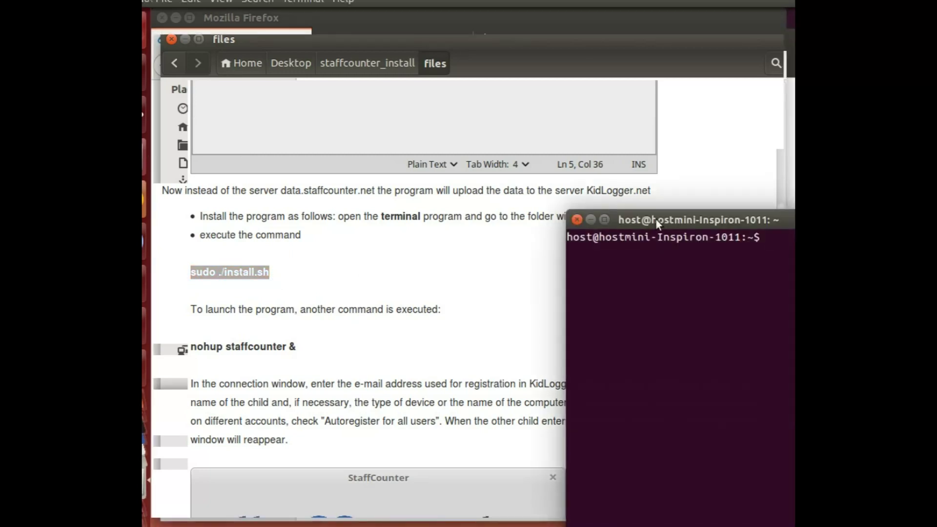
pyautogui.moveTo(695, 220); pyautogui.dragTo(368, 125)
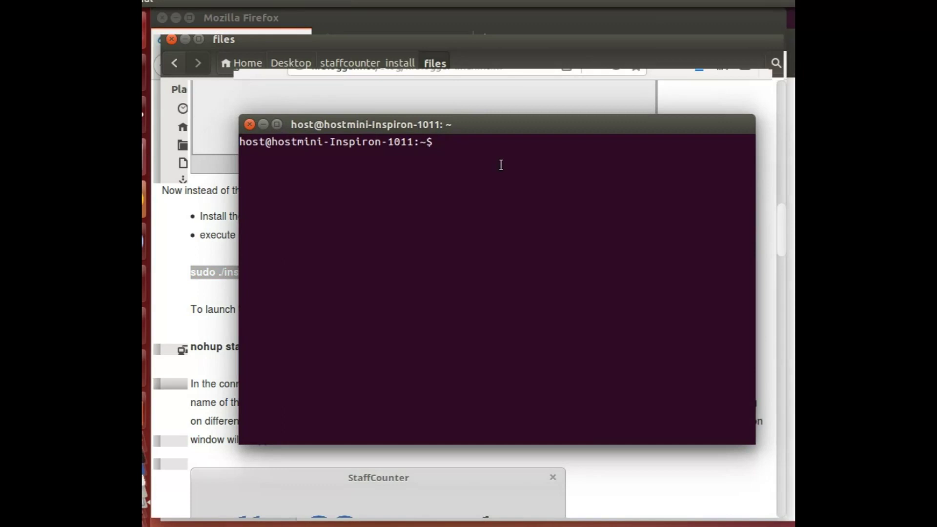
pyautogui.write('ls')
pyautogui.press('Return')
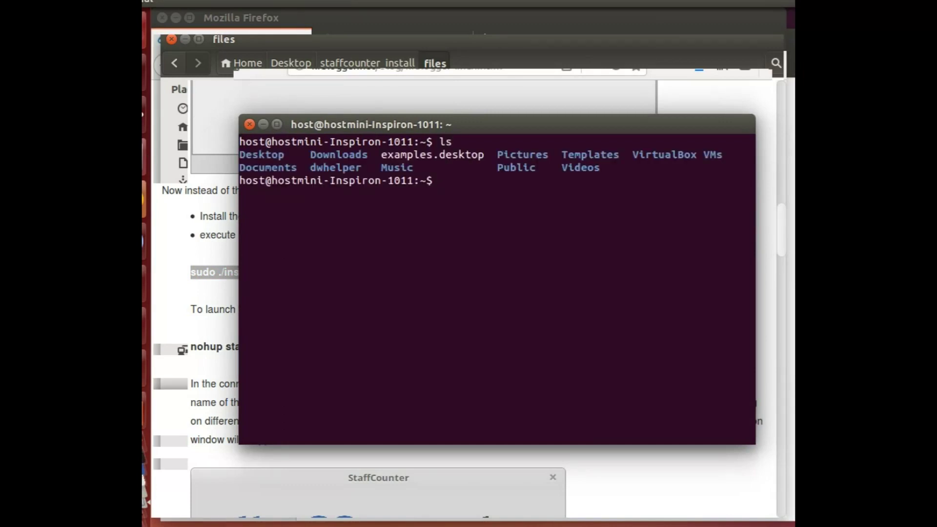
# - Change into Desktop with cd Desktop and list its contents
pyautogui.write('cd Desktop')
pyautogui.press('Return')
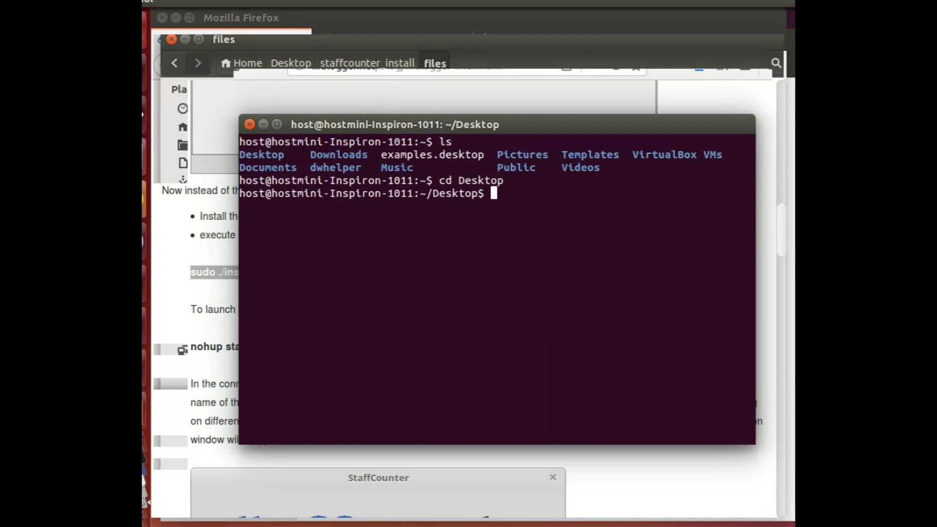
pyautogui.write('ls')
pyautogui.press('Return')
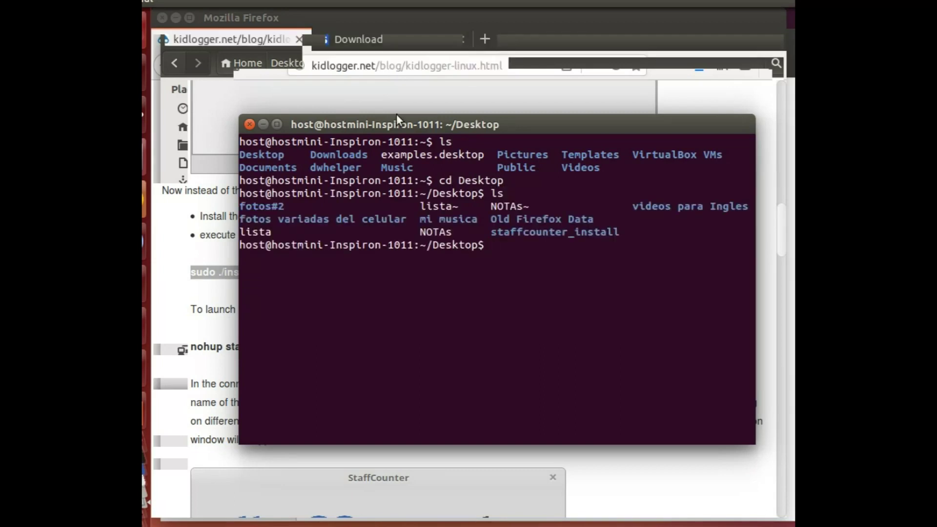
# - Copy the staffcounter_install folder name from the Desktop listing
pyautogui.moveTo(492, 232); pyautogui.dragTo(620, 232)
pyautogui.rightClick(608, 230)
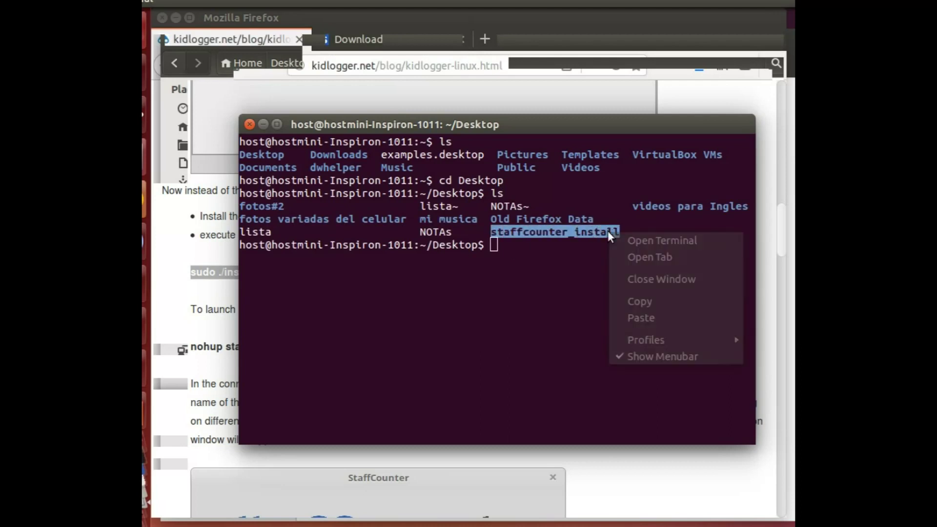
pyautogui.click(642, 301)
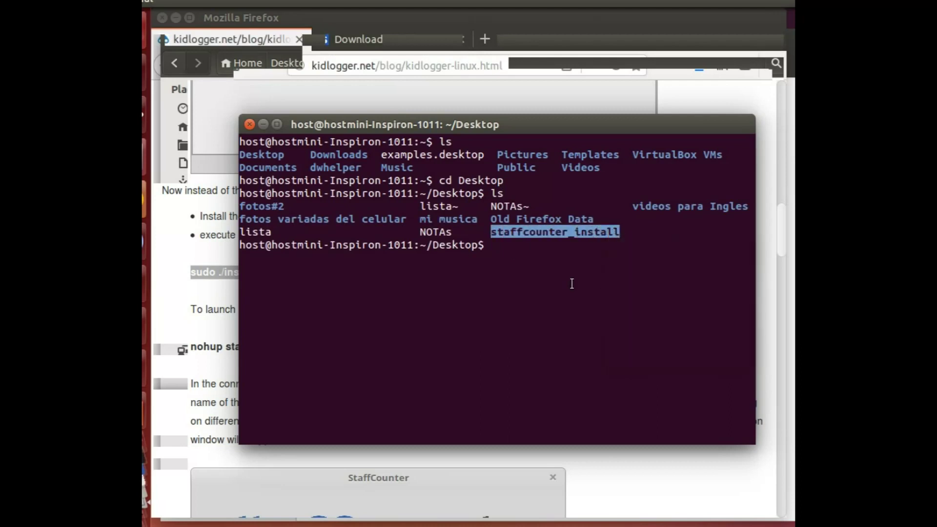
# - Run cd with the pasted staffcounter_install name, then ls to show install.sh
pyautogui.write('cd')
pyautogui.rightClick(532, 244)
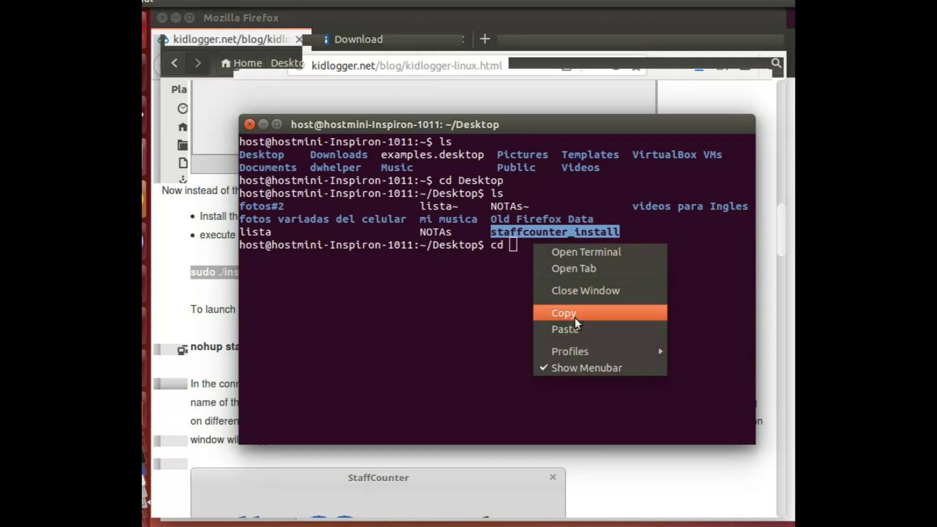
pyautogui.click(581, 330)
pyautogui.press('Return')
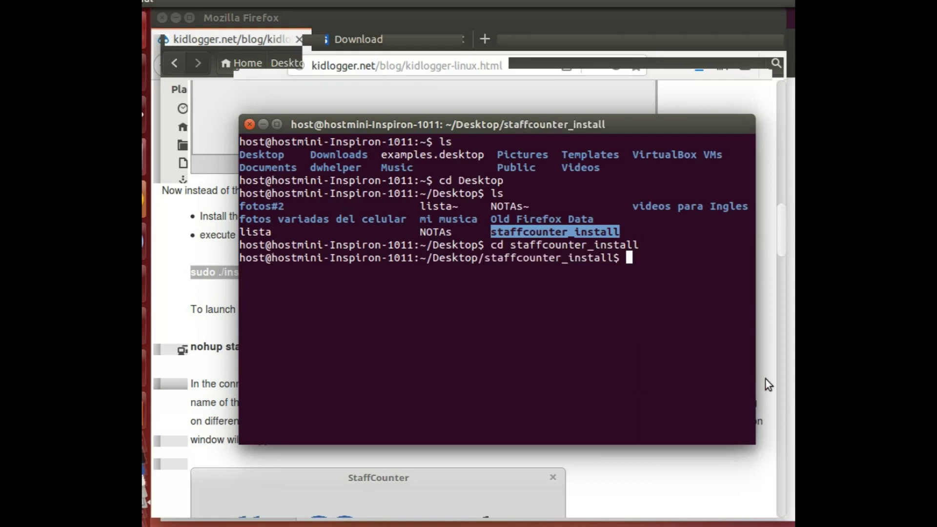
pyautogui.write('ls')
pyautogui.press('Return')
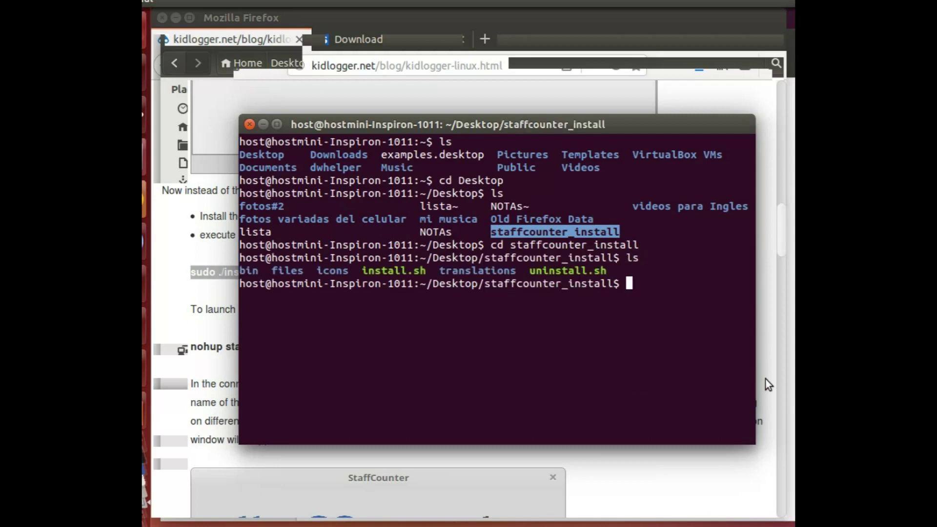
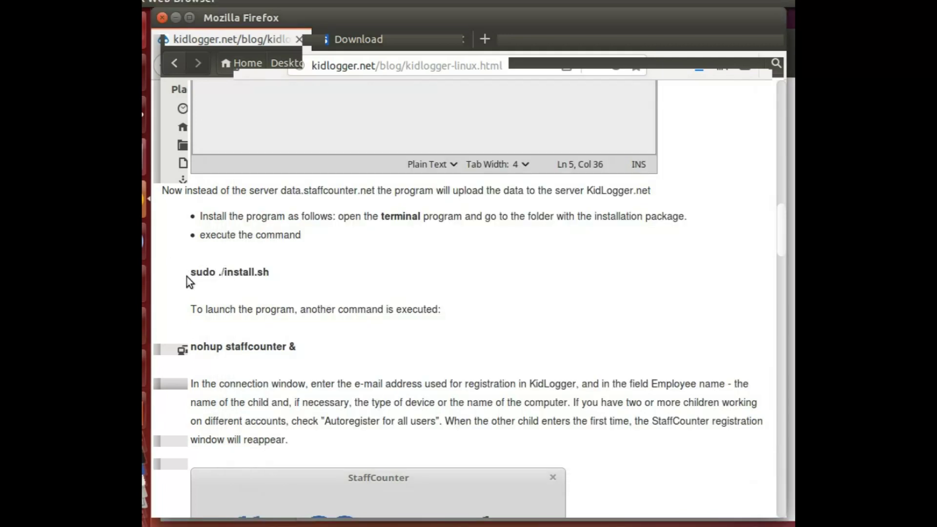
# - Copy the 'sudo ./install.sh' line from the guide page and paste it into the staffcounter_install terminal
pyautogui.moveTo(190, 273); pyautogui.dragTo(241, 279)
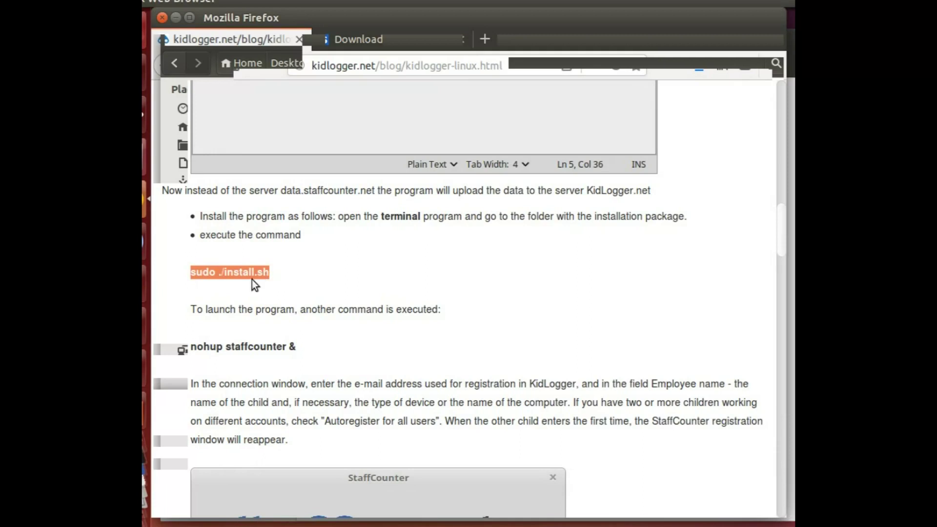
pyautogui.rightClick(249, 274)
pyautogui.click(269, 286)
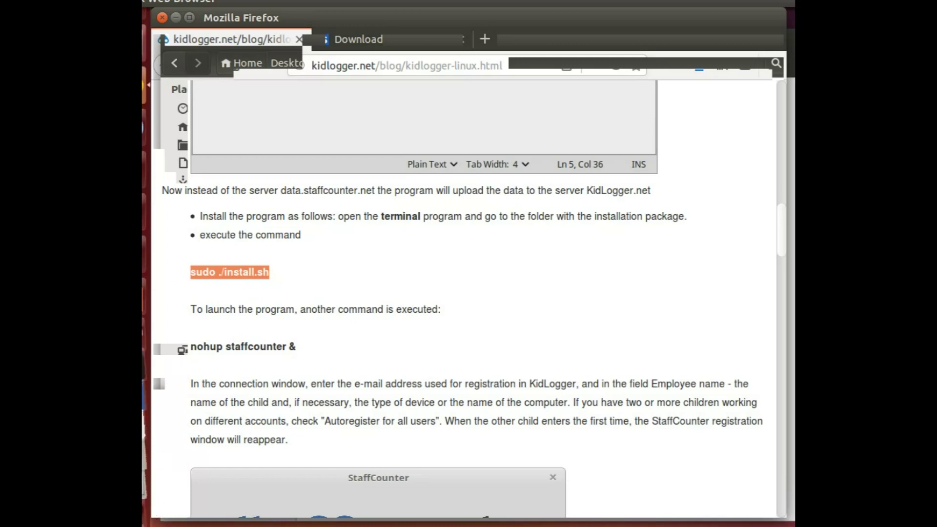
pyautogui.hotkey('alt', 'Tab')
pyautogui.rightClick(629, 281)
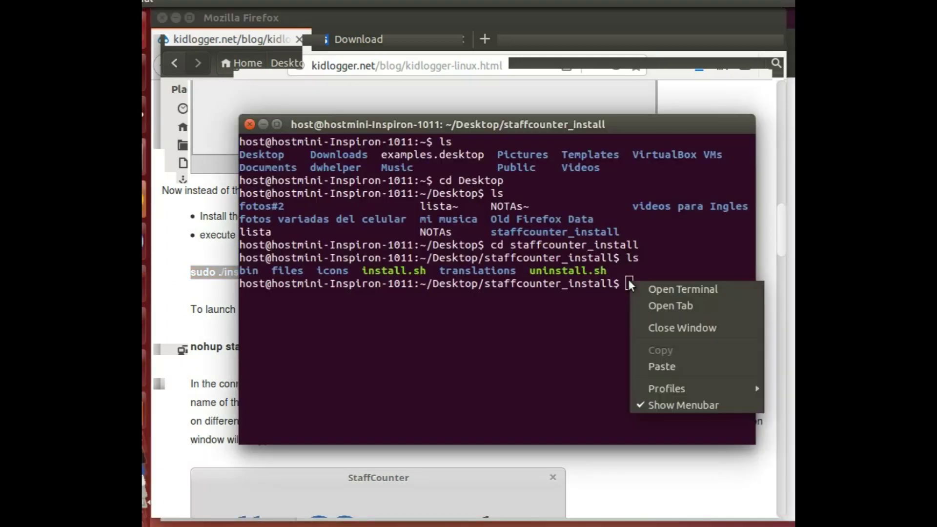
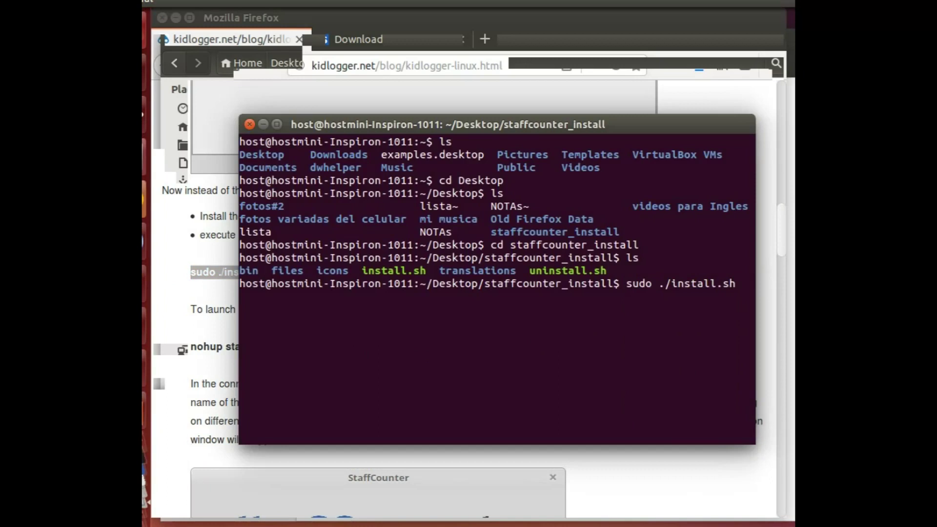
# - Execute sudo ./install.sh in staffcounter_install, bringing up the sudo password prompt
pyautogui.press('Return')
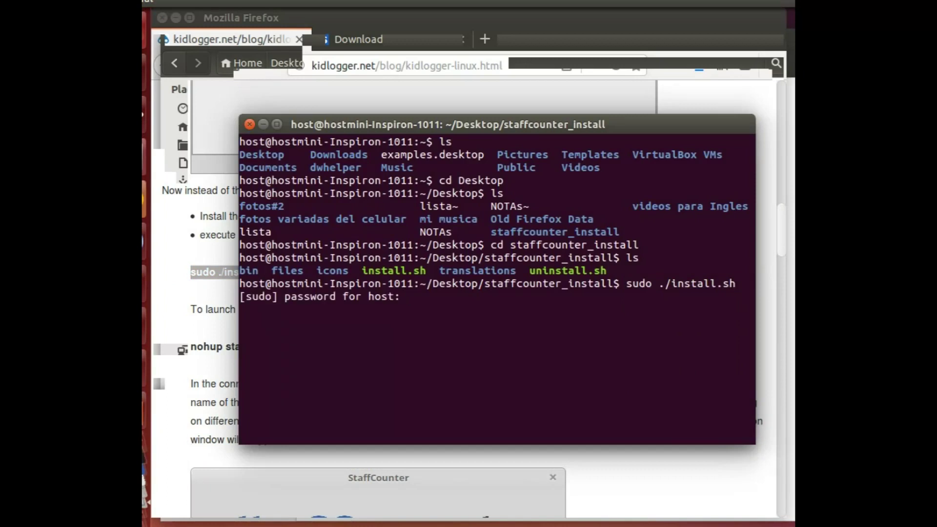
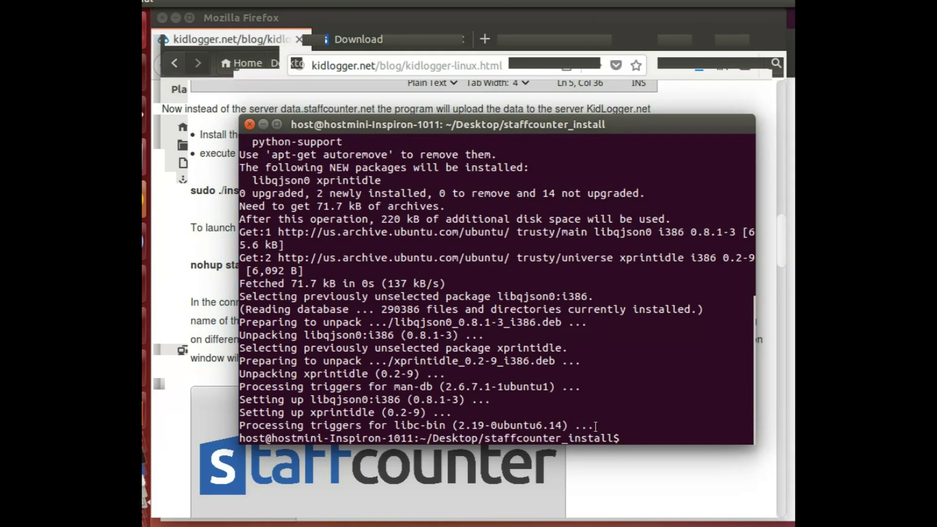
# - Copy the 'nohup staffcounter &' launch command from the KidLogger install instructions in Firefox
pyautogui.click(737, 462)
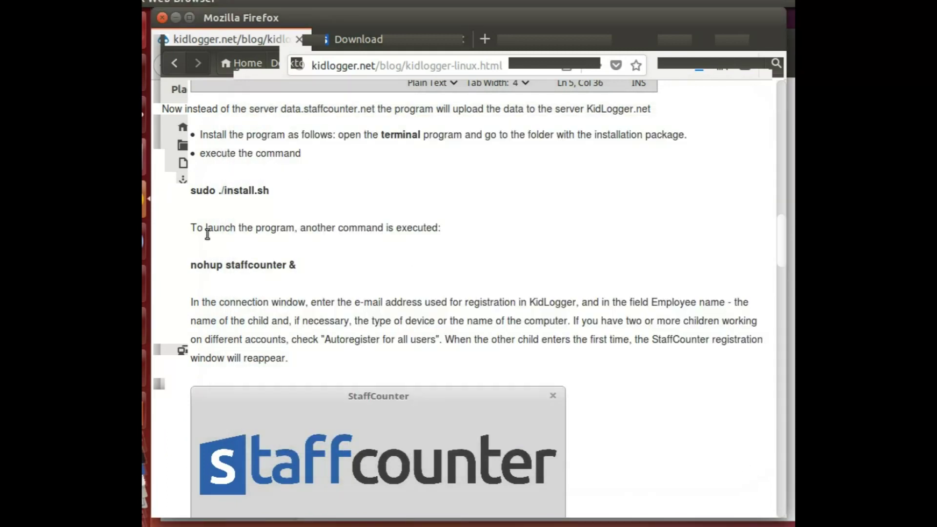
pyautogui.moveTo(191, 265); pyautogui.dragTo(321, 276)
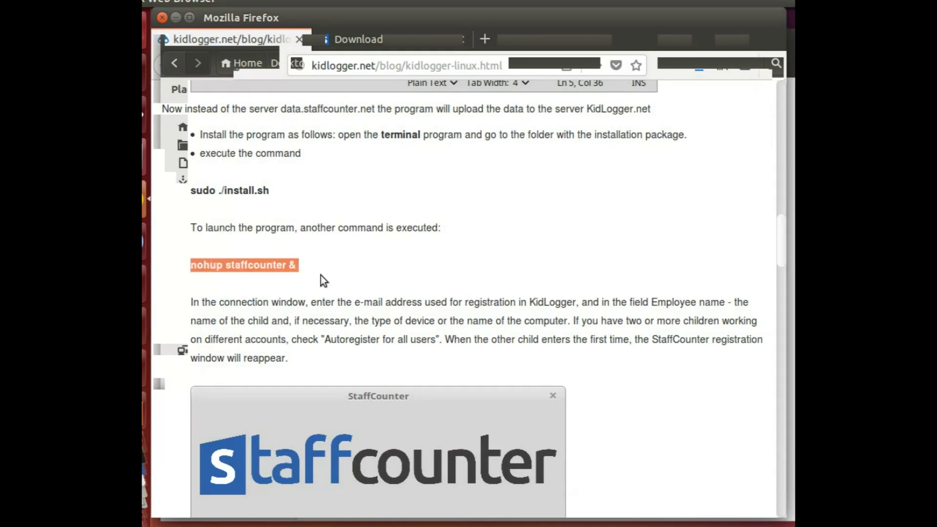
pyautogui.rightClick(270, 265)
pyautogui.click(306, 276)
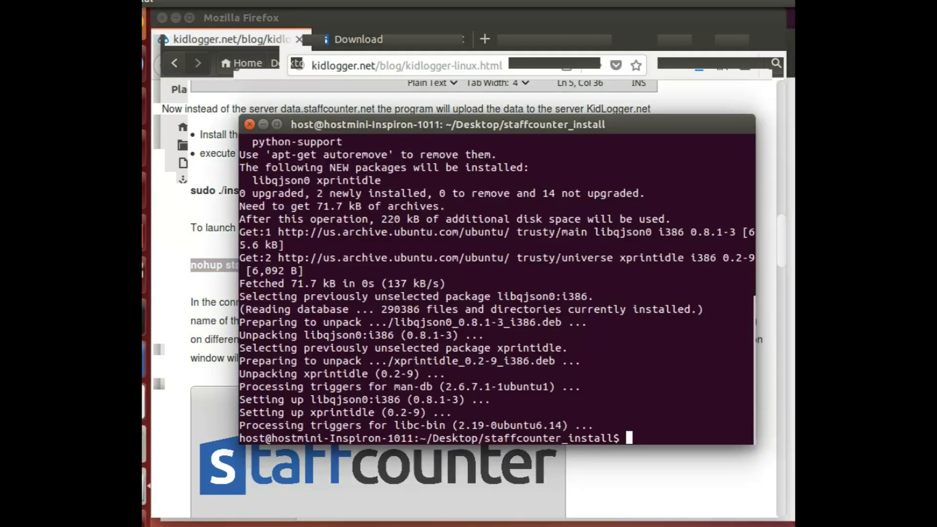
# - Paste 'nohup staffcounter &' into the terminal to launch StaffCounter in the background
pyautogui.click(146, 460)
pyautogui.rightClick(653, 440)
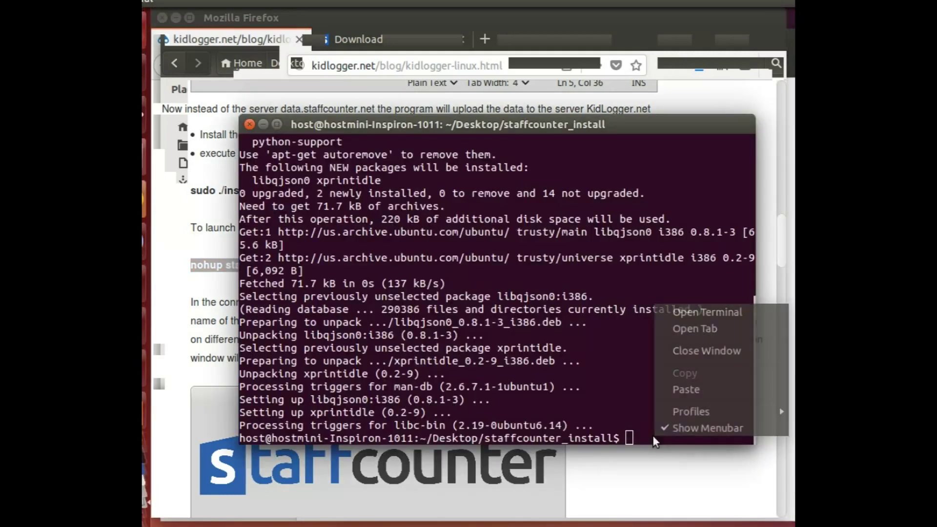
pyautogui.click(692, 389)
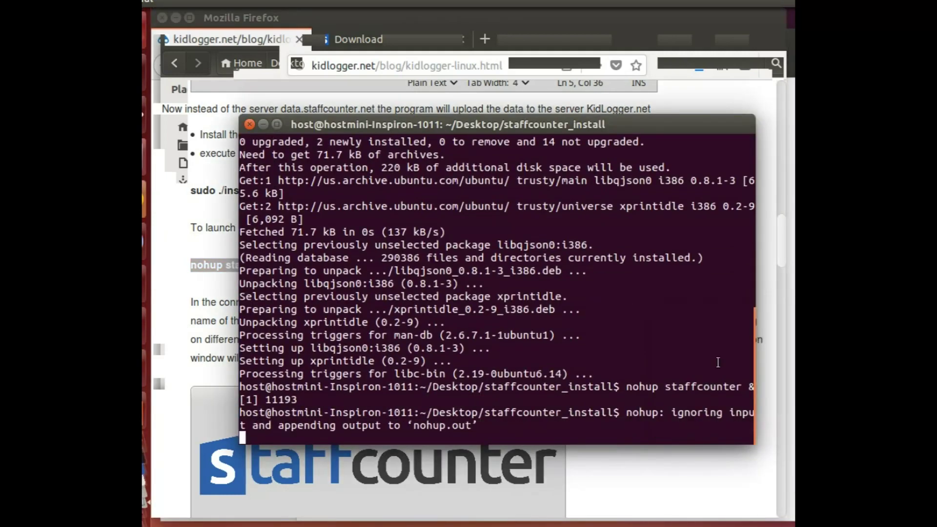
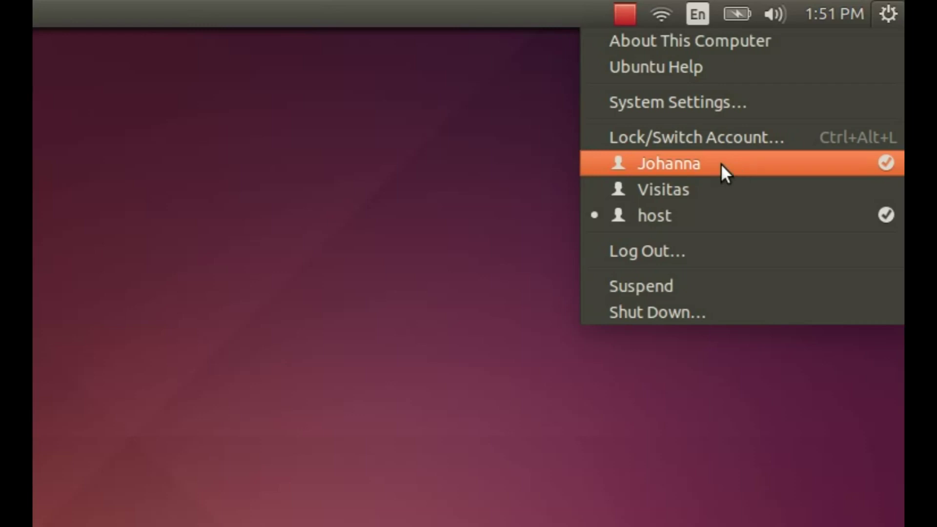
# - Stop the screen recording from the recorder's tray menu
pyautogui.click(623, 15)
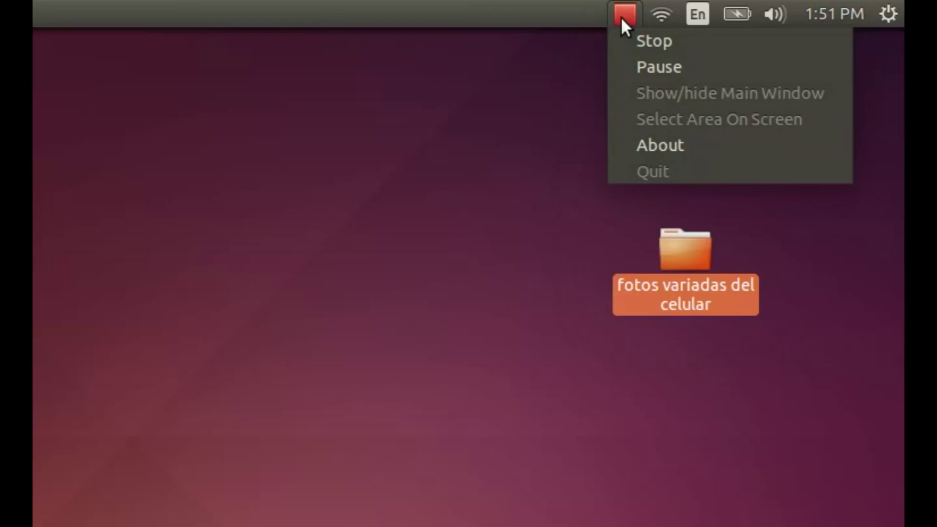
pyautogui.click(631, 29)
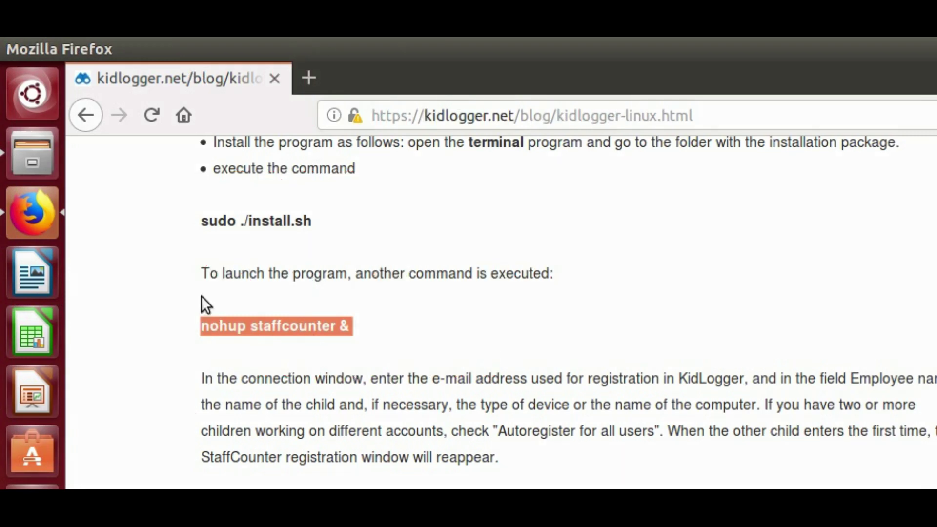
# - Run 'nohup staffcounter &' in a new terminal to start StaffCounter in the background
pyautogui.hotkey('ctrl', 'alt', 't')
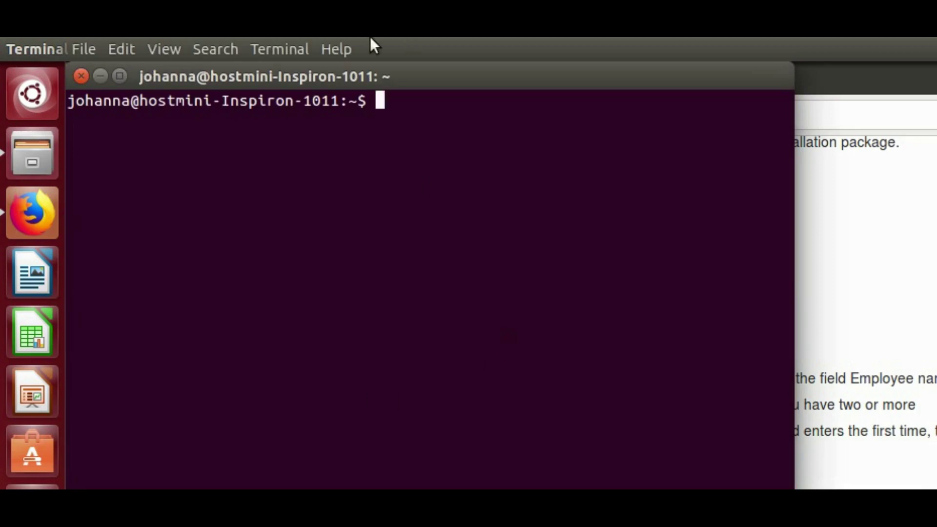
pyautogui.rightClick(447, 108)
pyautogui.click(541, 240)
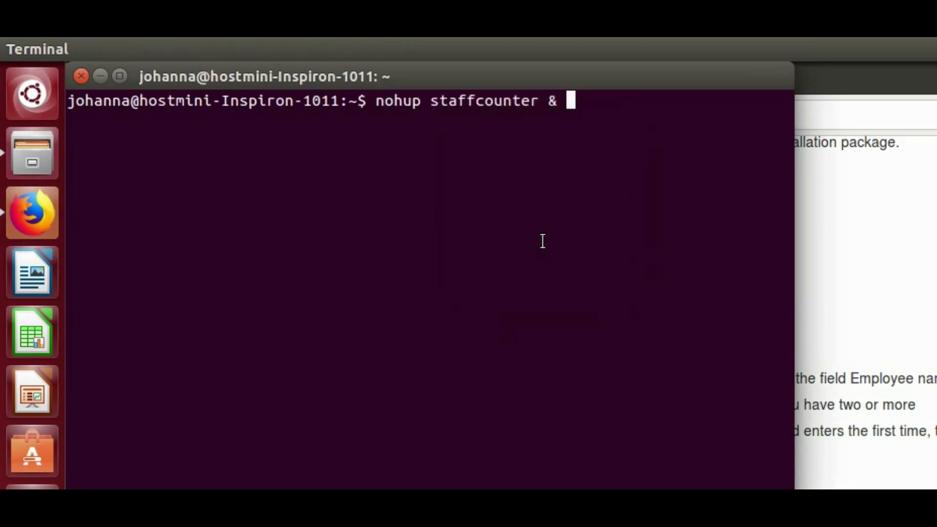
pyautogui.press('Return')
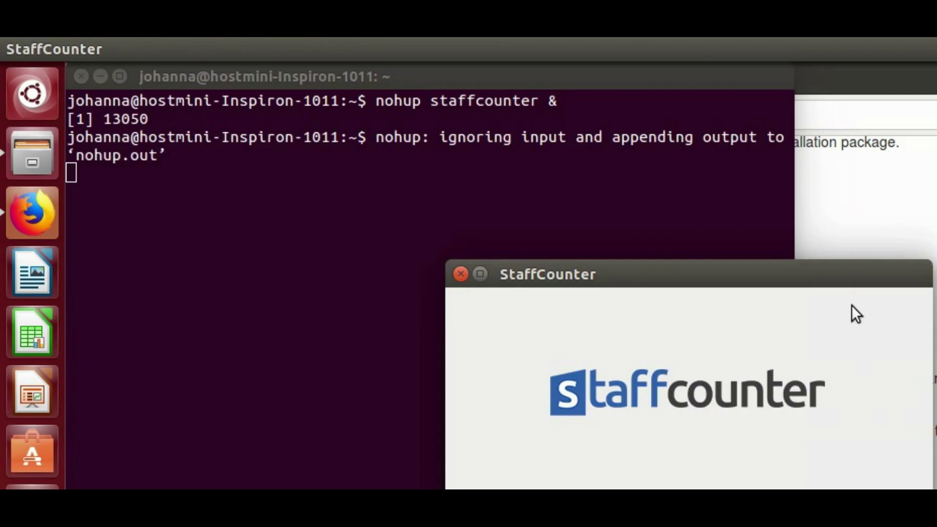
# - Fill the StaffCounter registration dialog's E-mail field with the monitoring account's e-mail and submit with Регистрация
pyautogui.moveTo(774, 274); pyautogui.dragTo(548, 125)
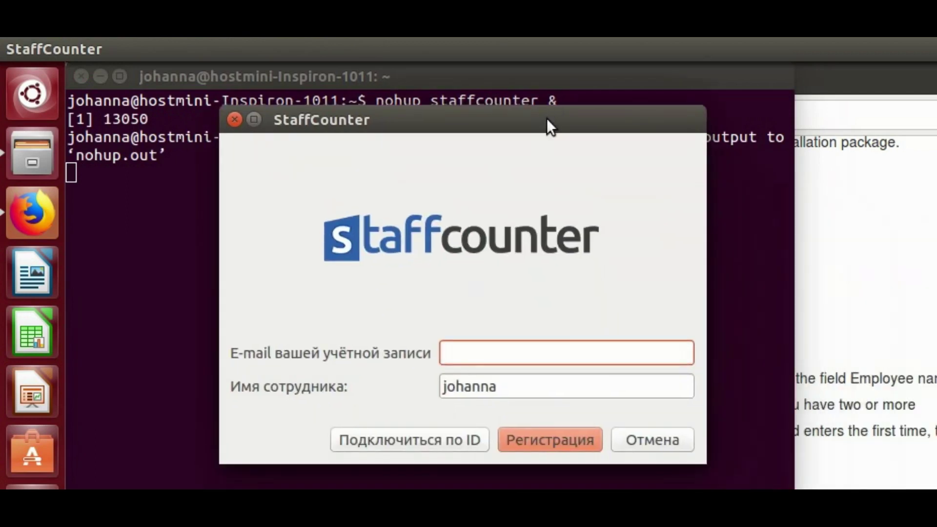
pyautogui.write('jo')
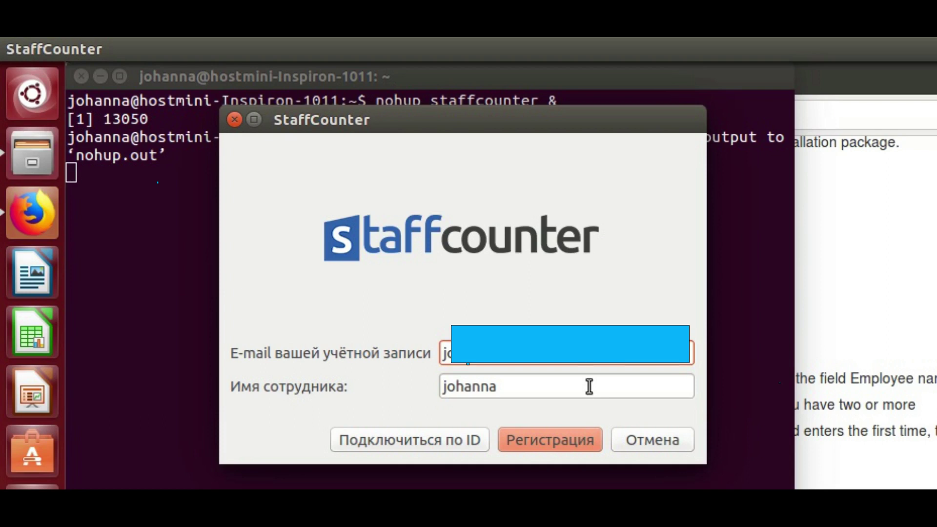
pyautogui.click(571, 439)
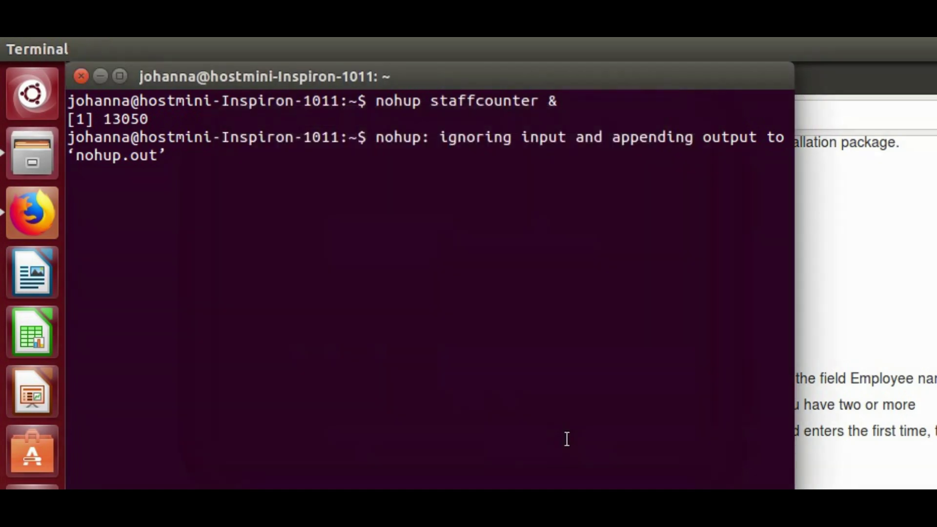